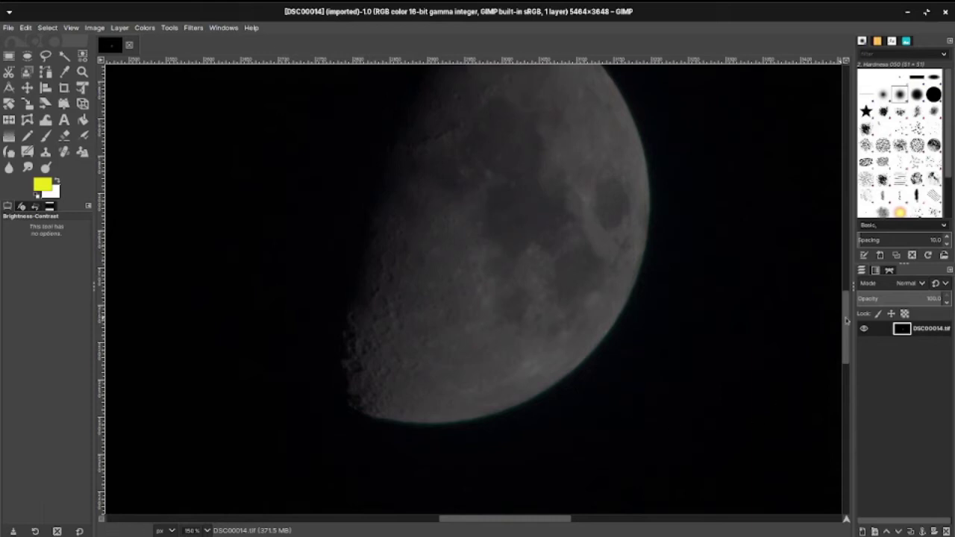
- Duplicate the DSC00014.tif moon layer so edits are made on a copy above the original
left_click_drag(549, 520, 560, 520)
left_click_drag(847, 327, 846, 313)
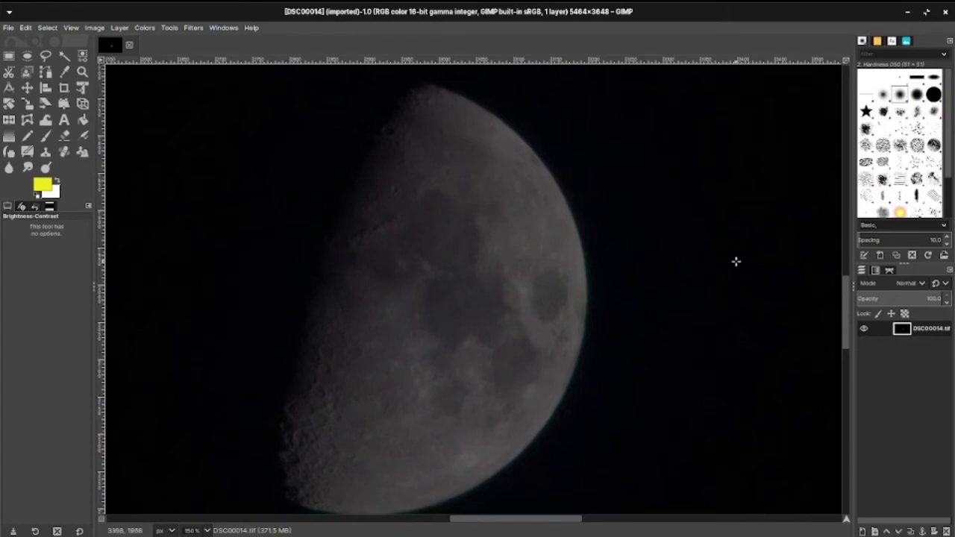
scroll(736, 261, "down", 1)
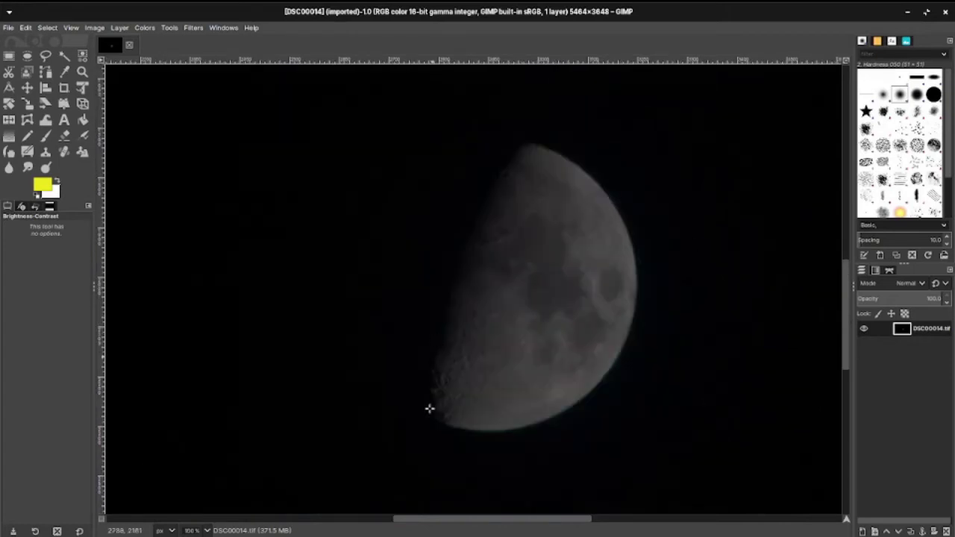
left_click_drag(471, 518, 518, 519)
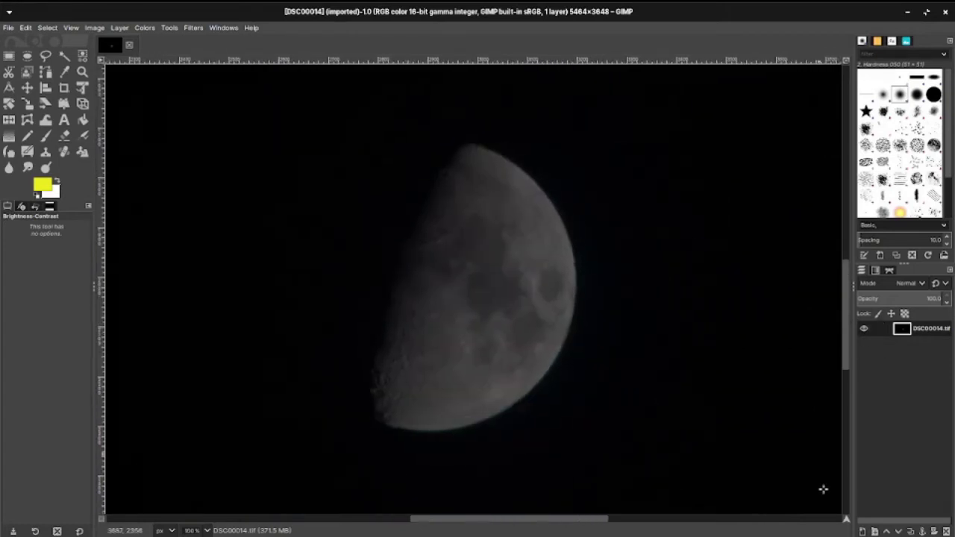
left_click(911, 531)
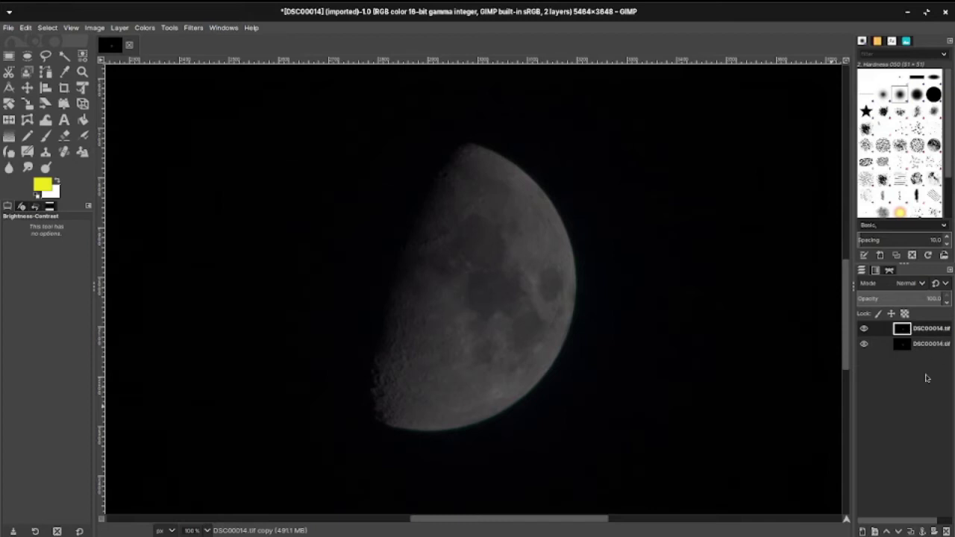
right_click(906, 330)
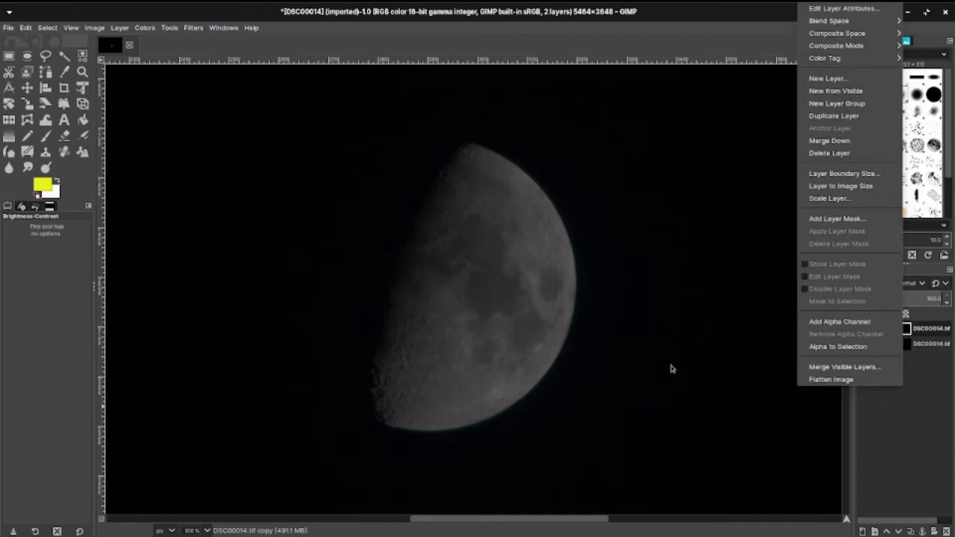
left_click(233, 262)
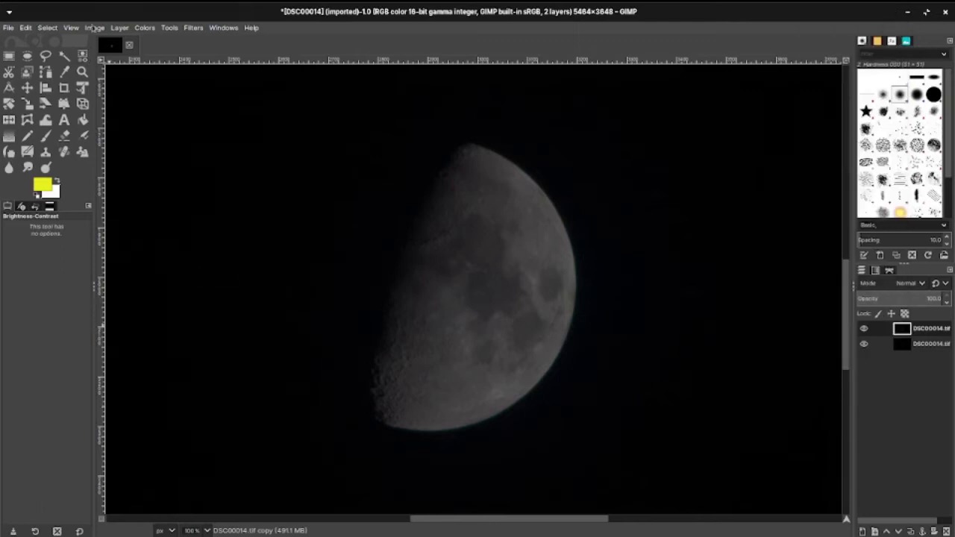
left_click(94, 27)
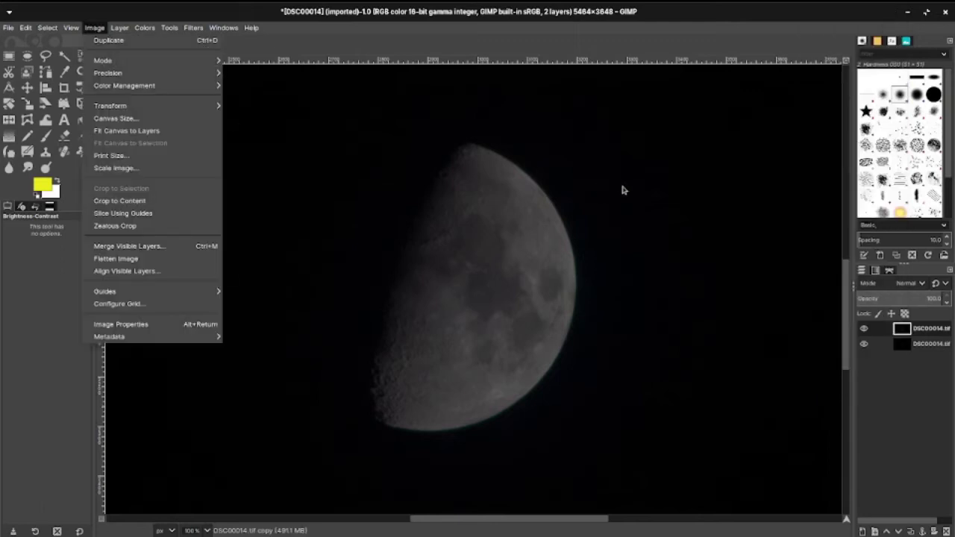
left_click(674, 225)
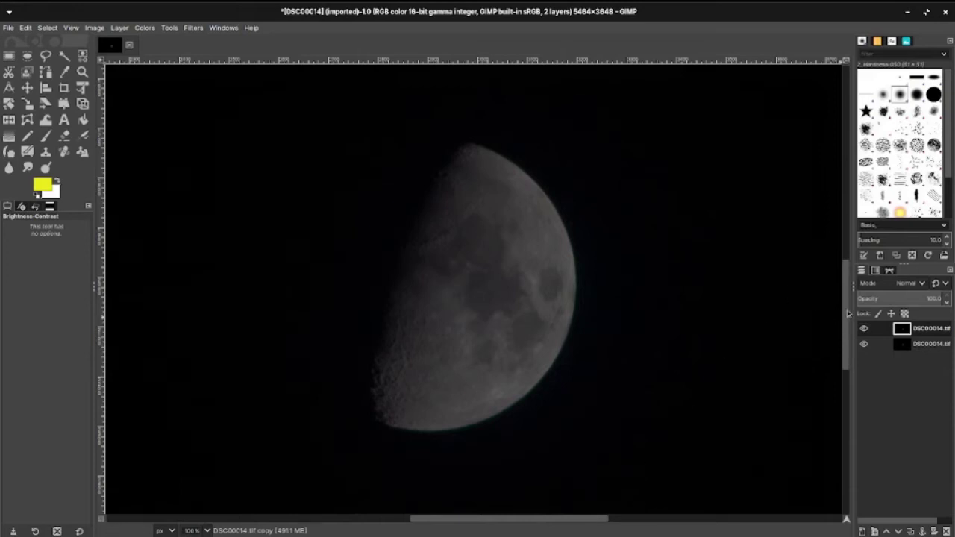
- Start the Sharpen (Unsharp Mask) filter on the duplicated moon layer, compare its preview on and off, and set the radius to 3.851
left_click_drag(848, 313, 848, 310)
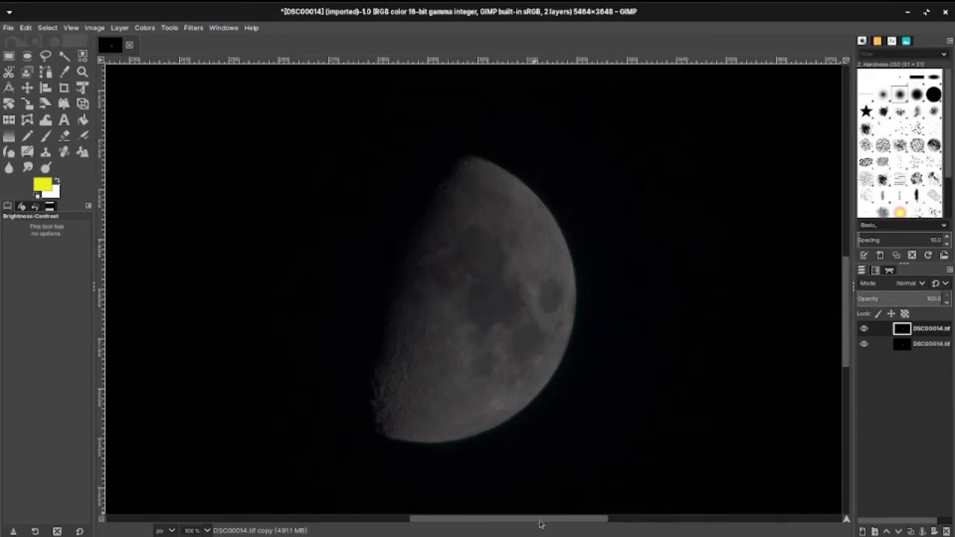
left_click_drag(541, 518, 555, 520)
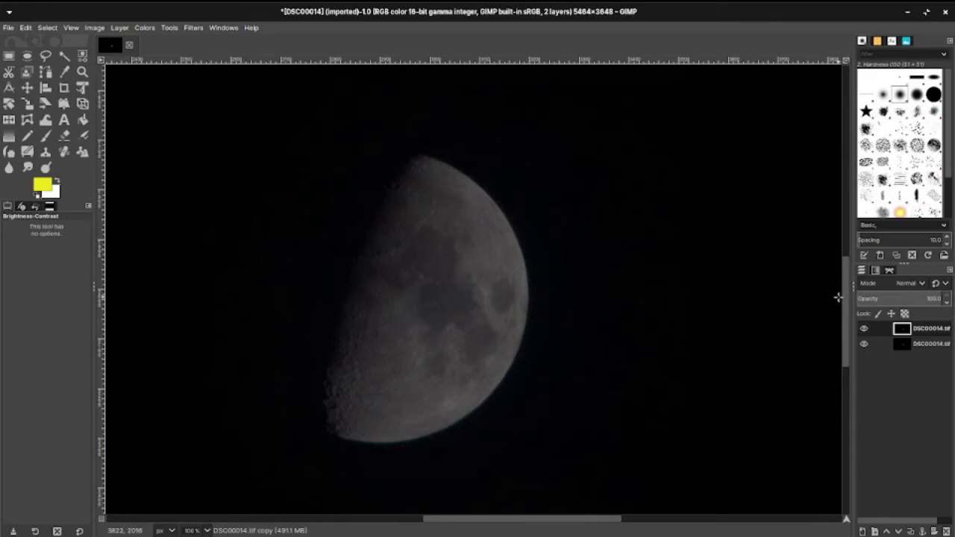
scroll(848, 291, "down", 1)
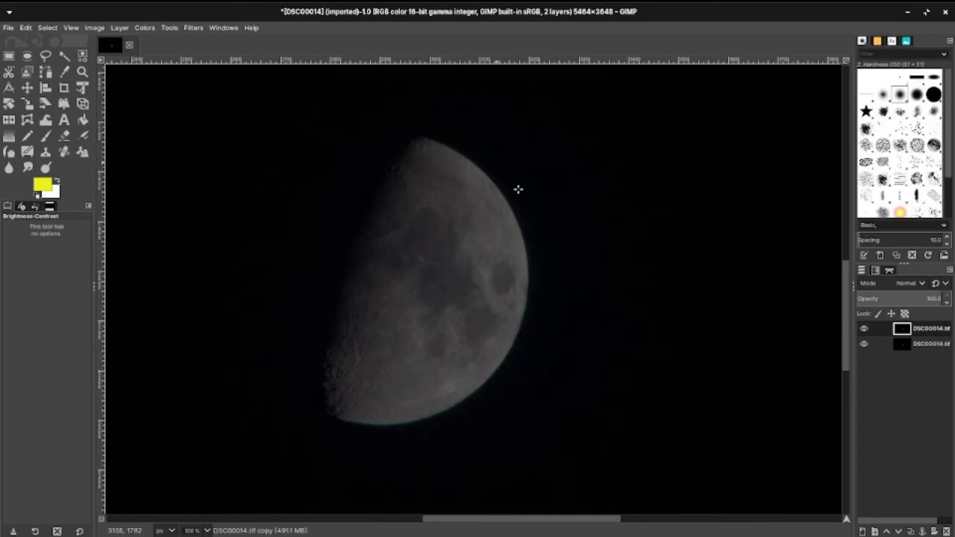
left_click_drag(847, 317, 844, 312)
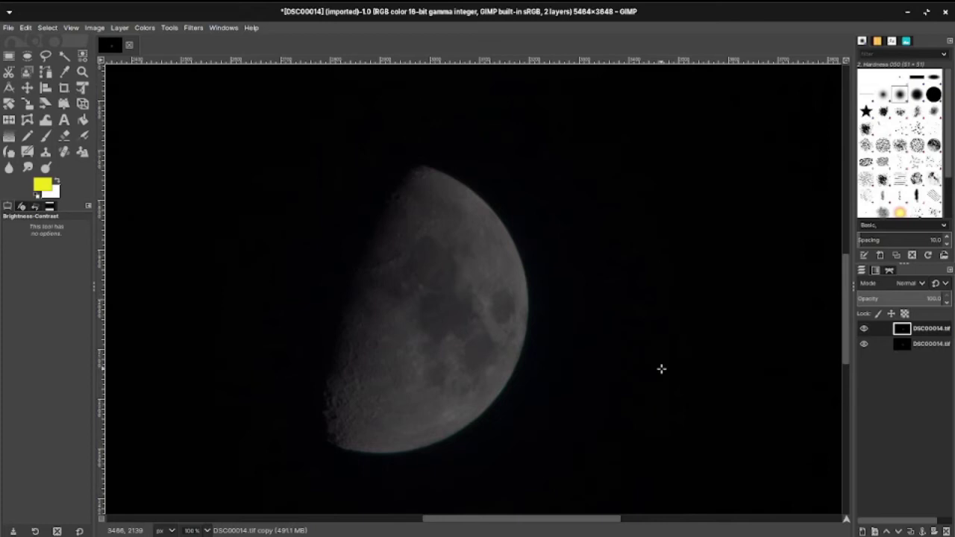
left_click(193, 28)
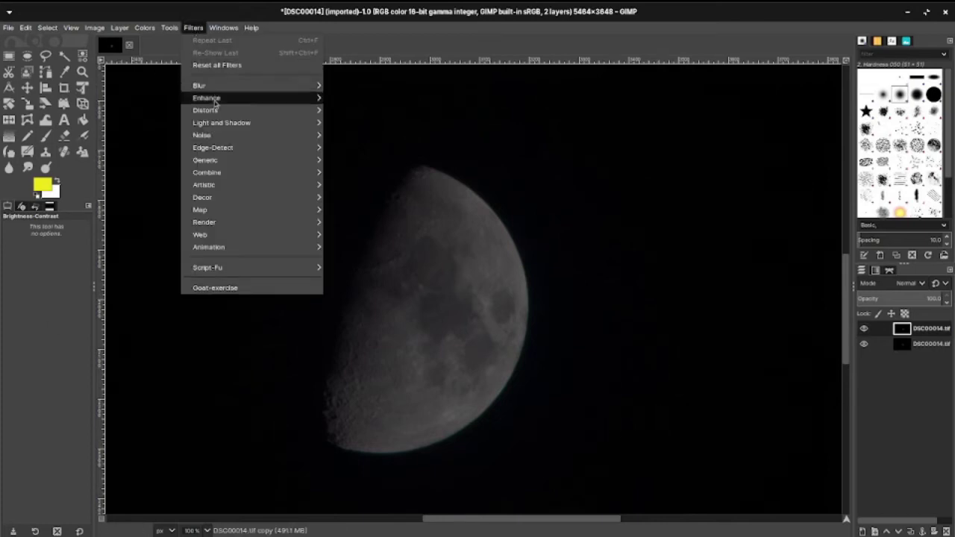
mouse_move(216, 103)
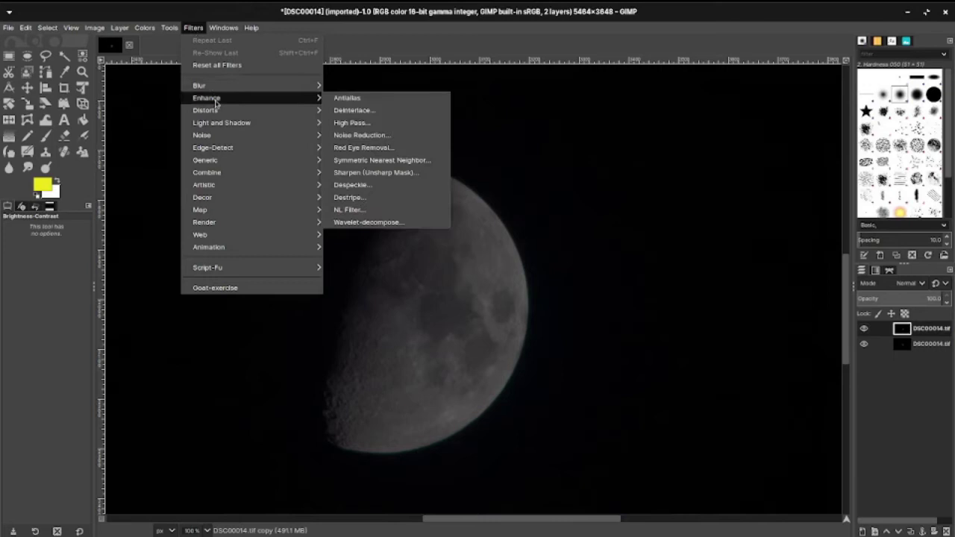
left_click(393, 174)
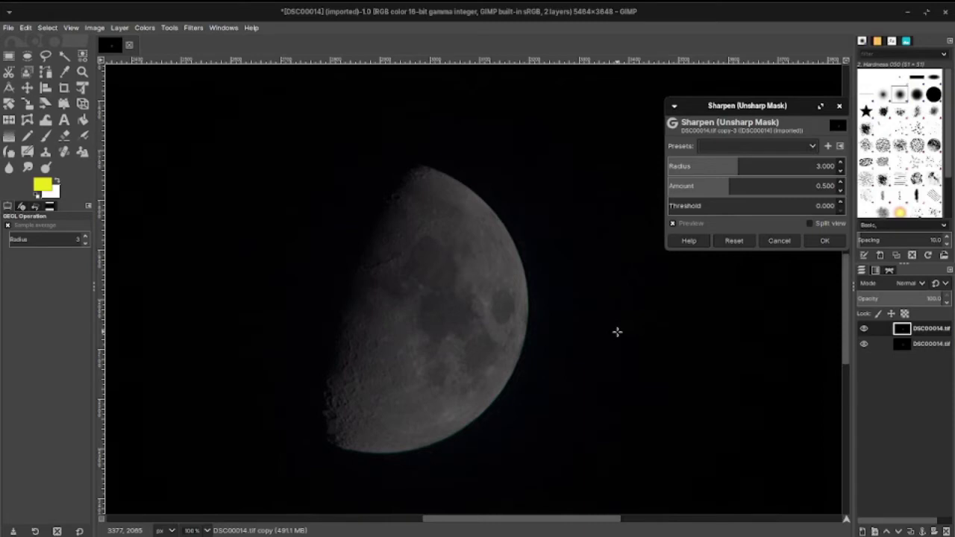
left_click(674, 224)
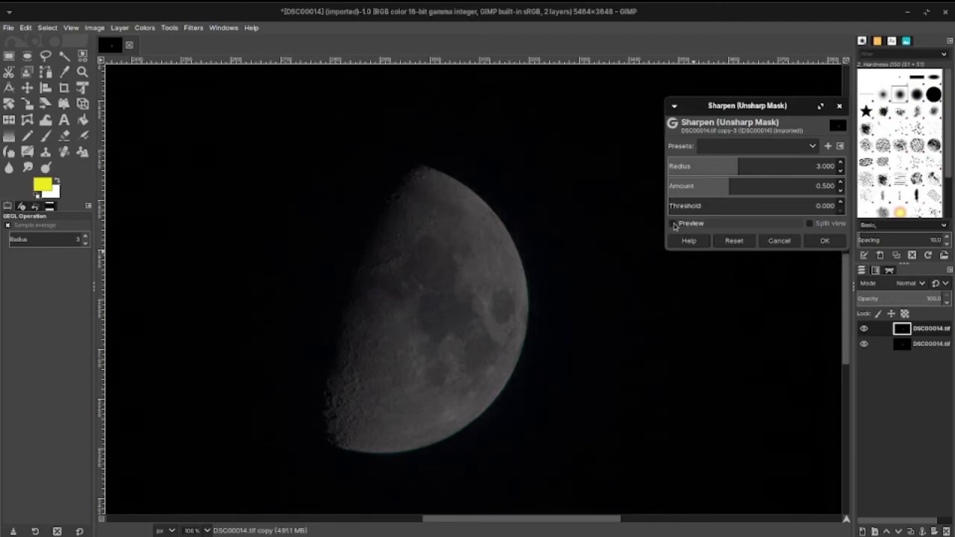
left_click(675, 224)
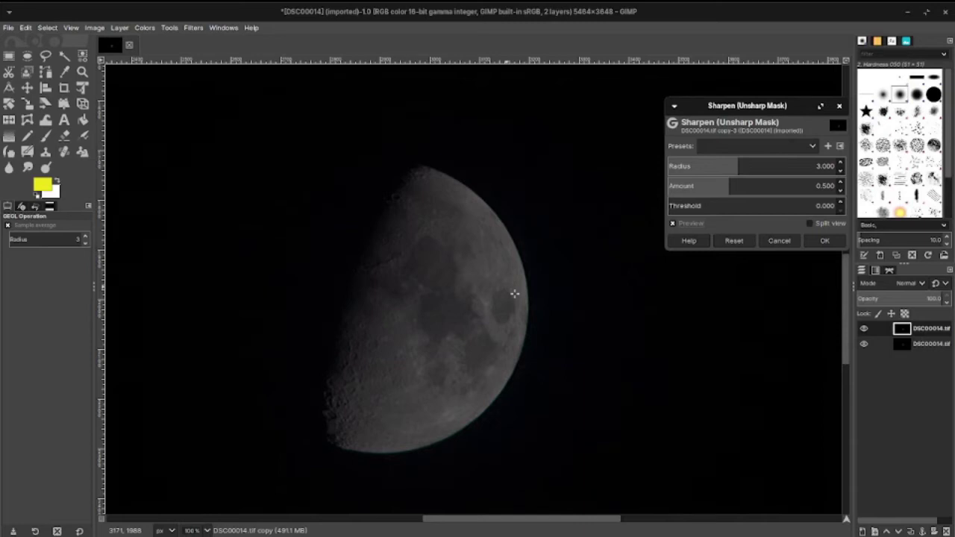
left_click(739, 165)
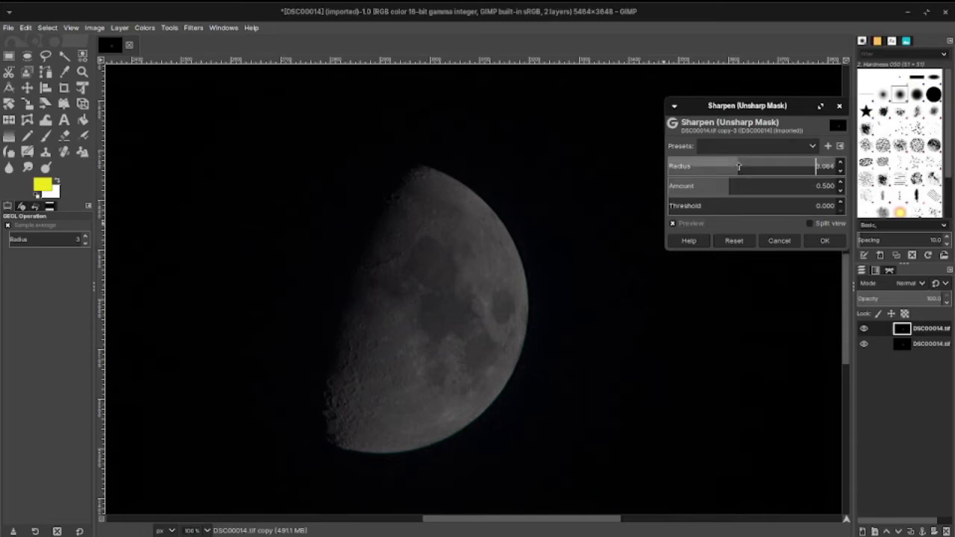
left_click_drag(739, 166, 744, 168)
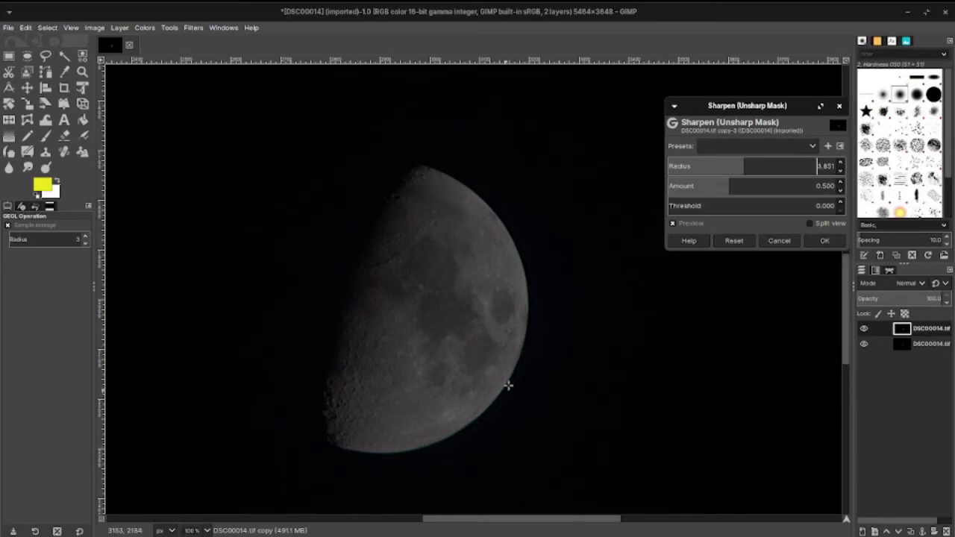
- Set the sharpening amount to 0.944, check the preview against the unsharpened moon, and apply the filter
left_click(730, 190)
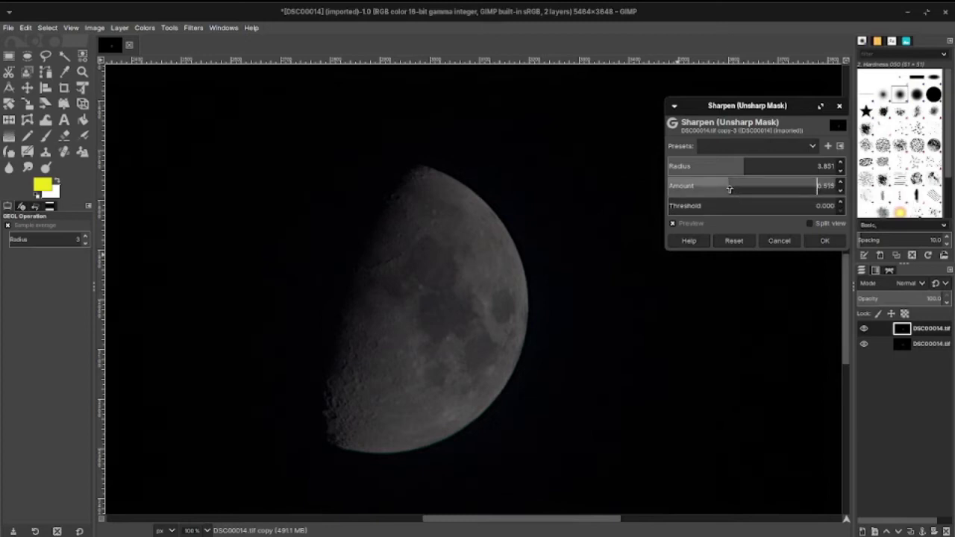
left_click_drag(729, 189, 744, 188)
left_click(739, 188)
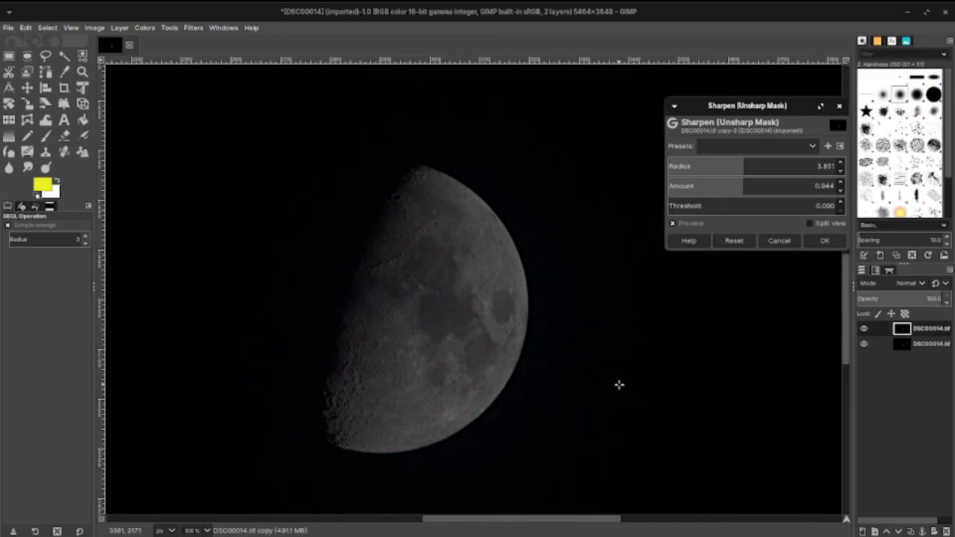
left_click(674, 224)
left_click(829, 241)
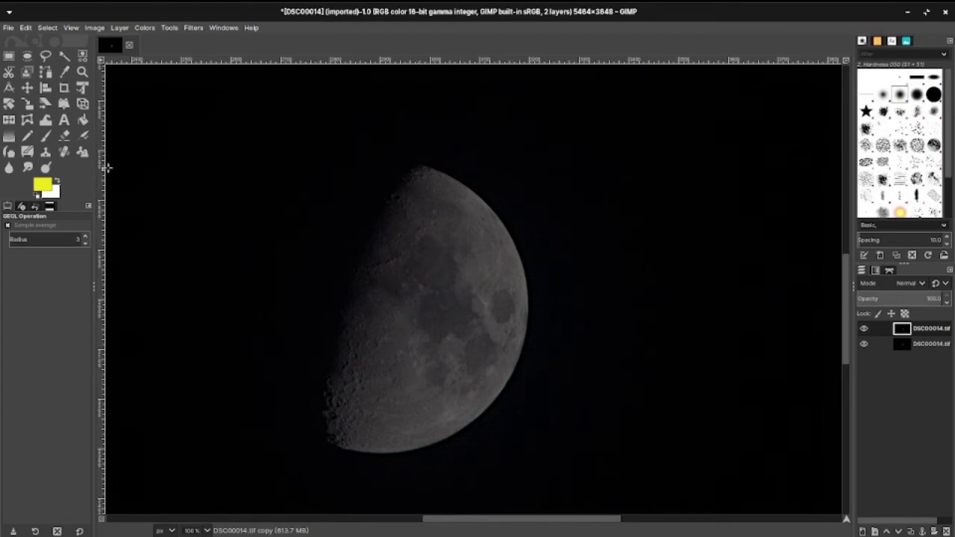
- Apply a Brightness-Contrast adjustment to the sharpened moon layer with brightness 0.024 and contrast 0.018
left_click(145, 30)
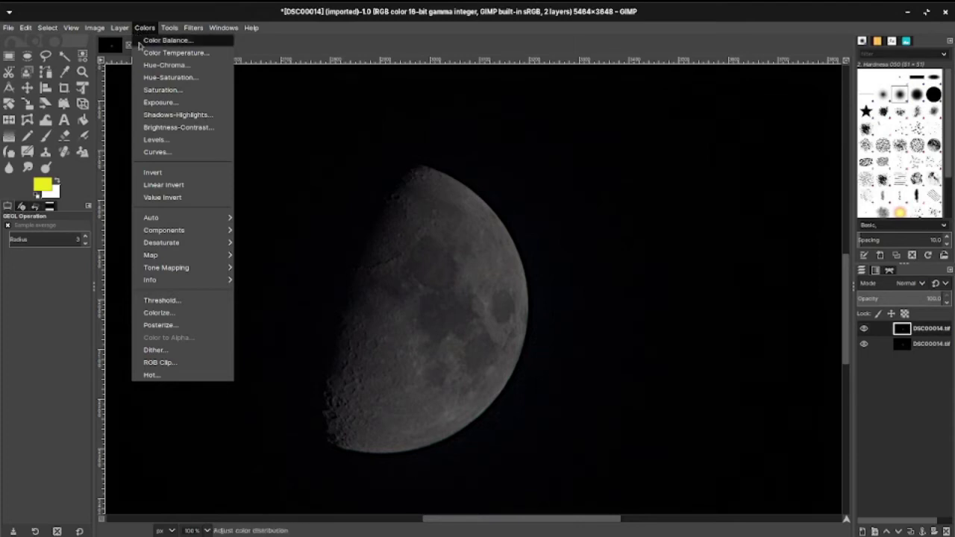
left_click(176, 129)
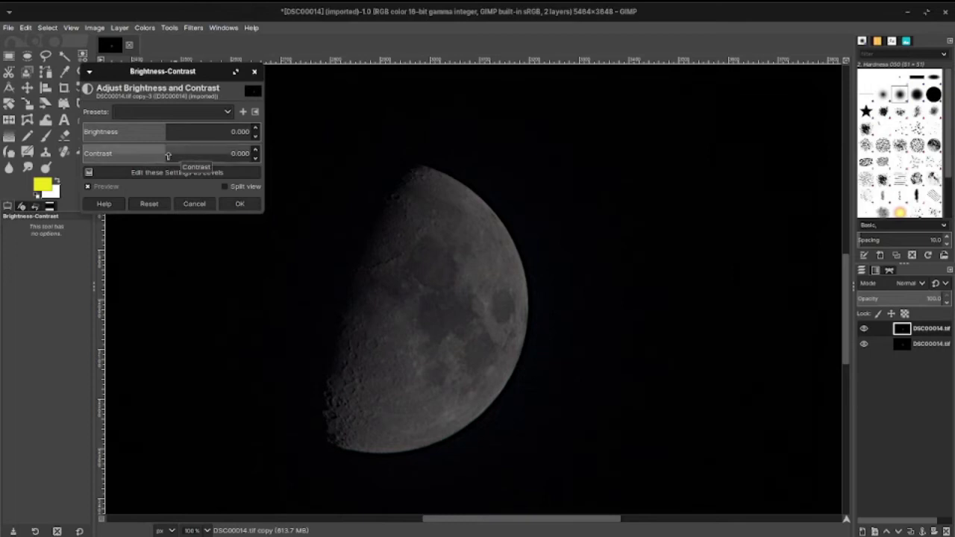
left_click_drag(168, 155, 170, 155)
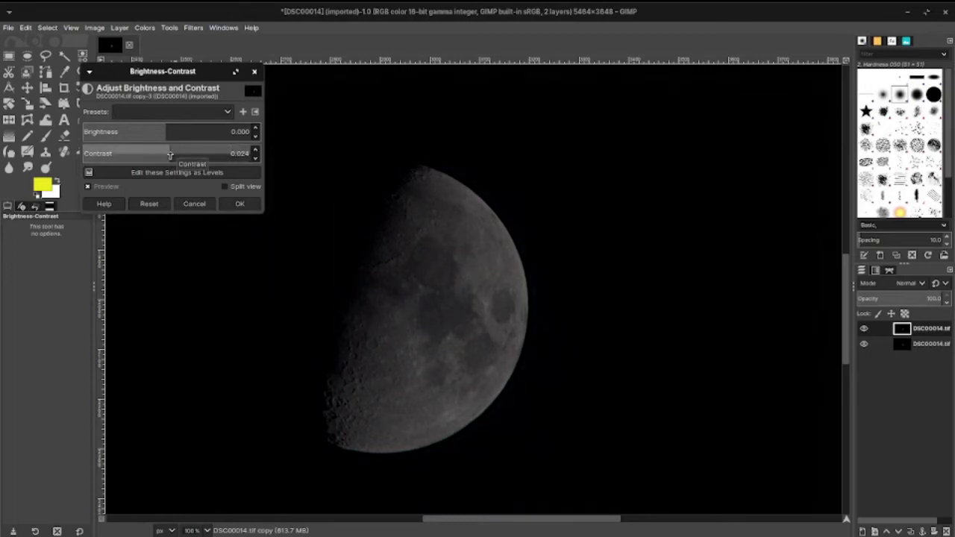
left_click_drag(170, 156, 165, 155)
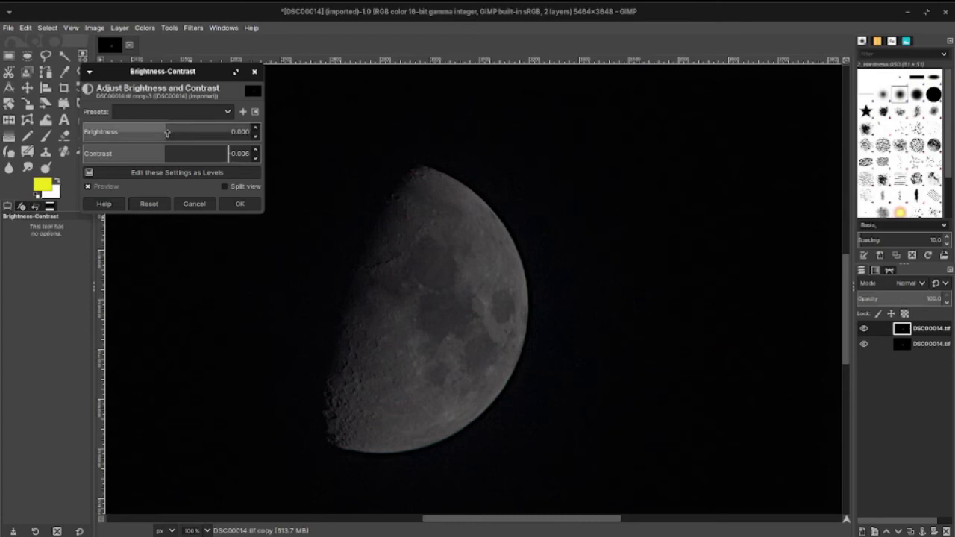
left_click(166, 132)
left_click_drag(167, 132, 179, 132)
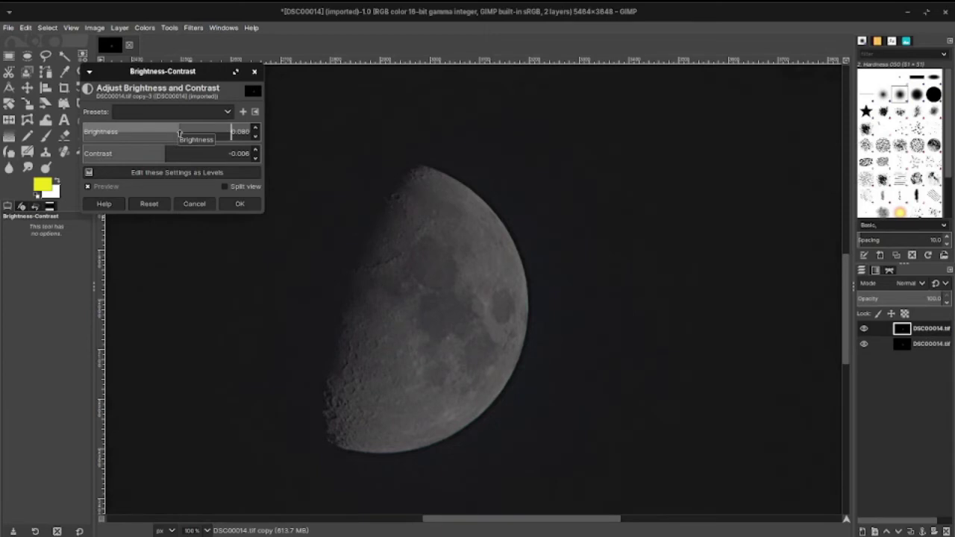
left_click_drag(179, 133, 180, 133)
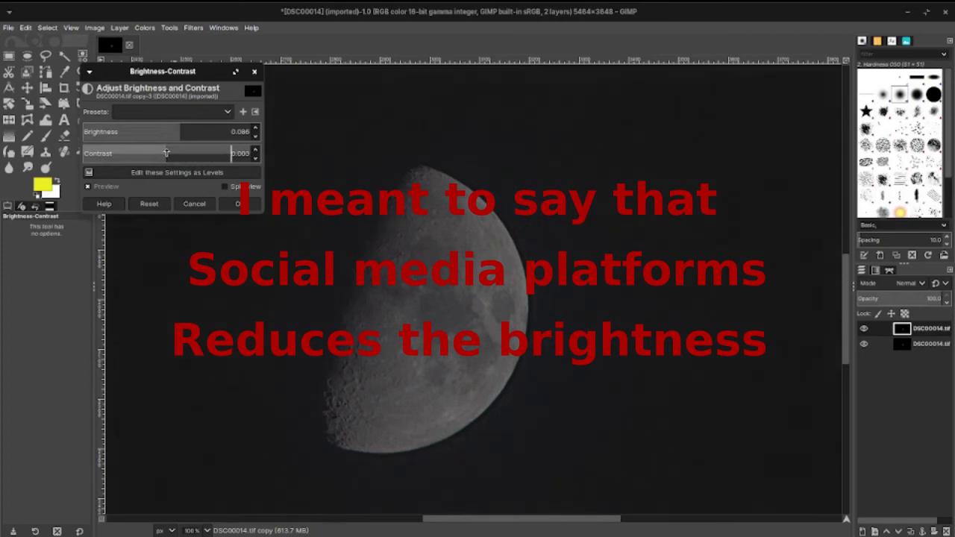
left_click_drag(167, 153, 170, 153)
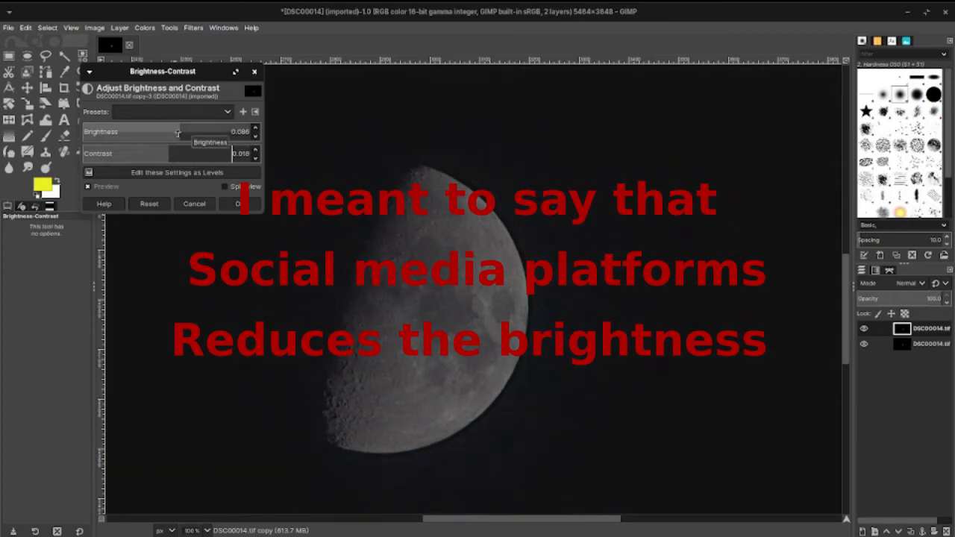
left_click(178, 132)
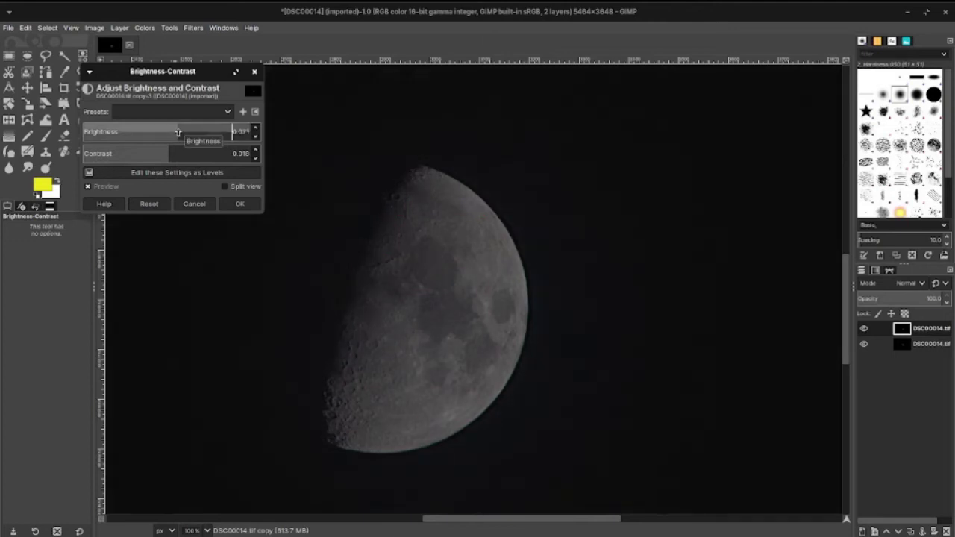
left_click_drag(178, 132, 171, 135)
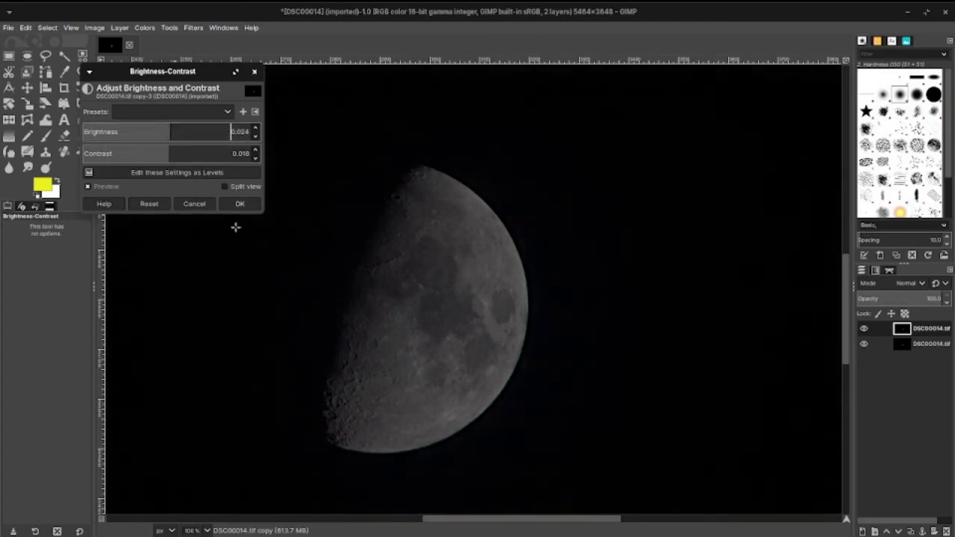
left_click(240, 204)
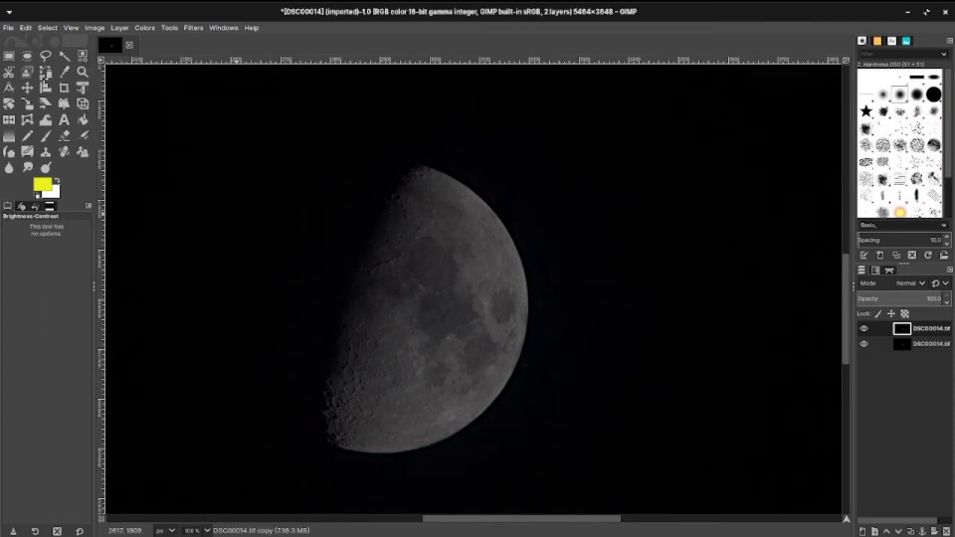
- Apply an Exposure adjustment of 1.190 to the sharpened moon layer, comparing the preview on and off before accepting
left_click(148, 30)
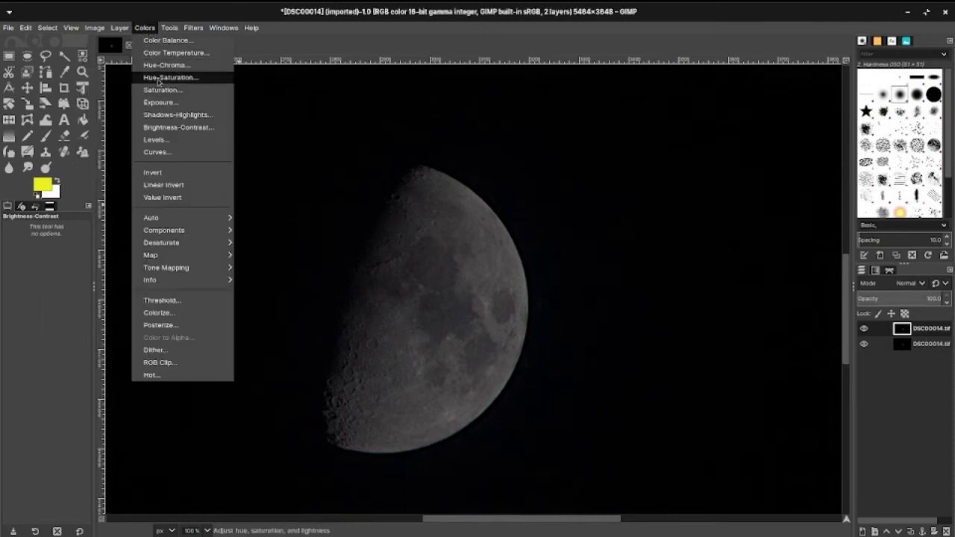
left_click(159, 102)
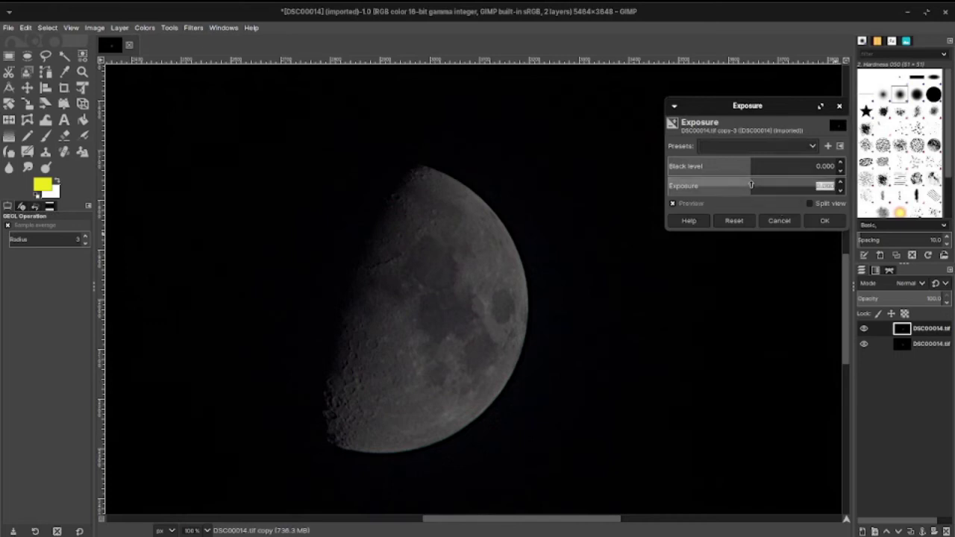
left_click_drag(751, 185, 762, 186)
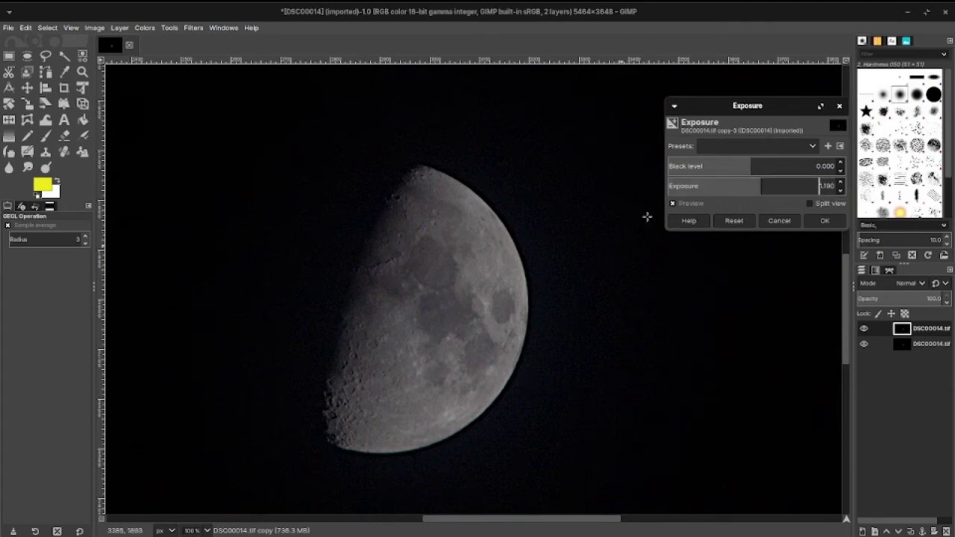
left_click(674, 204)
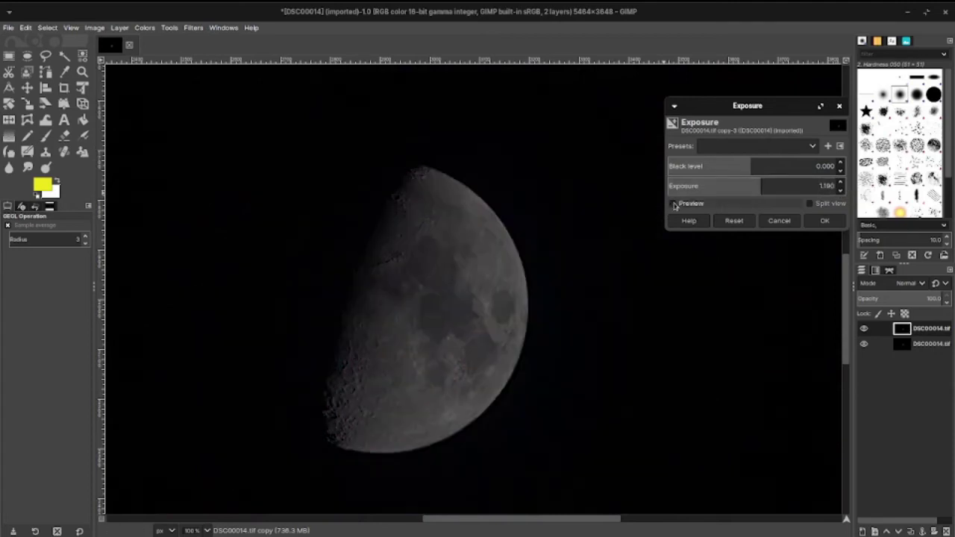
left_click(674, 205)
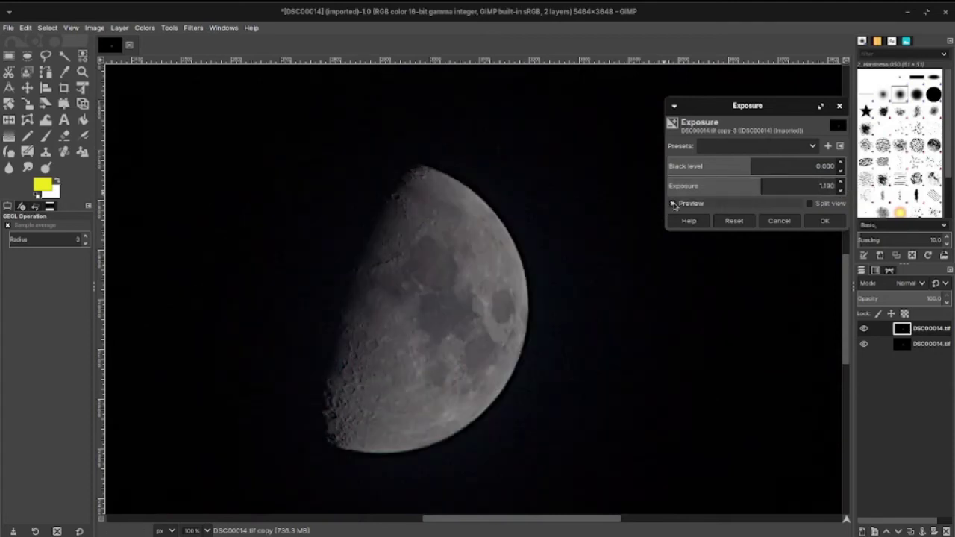
left_click(826, 221)
- Apply another Brightness-Contrast adjustment to the moon layer with contrast 0.015, leaving brightness at 0.000
left_click(145, 29)
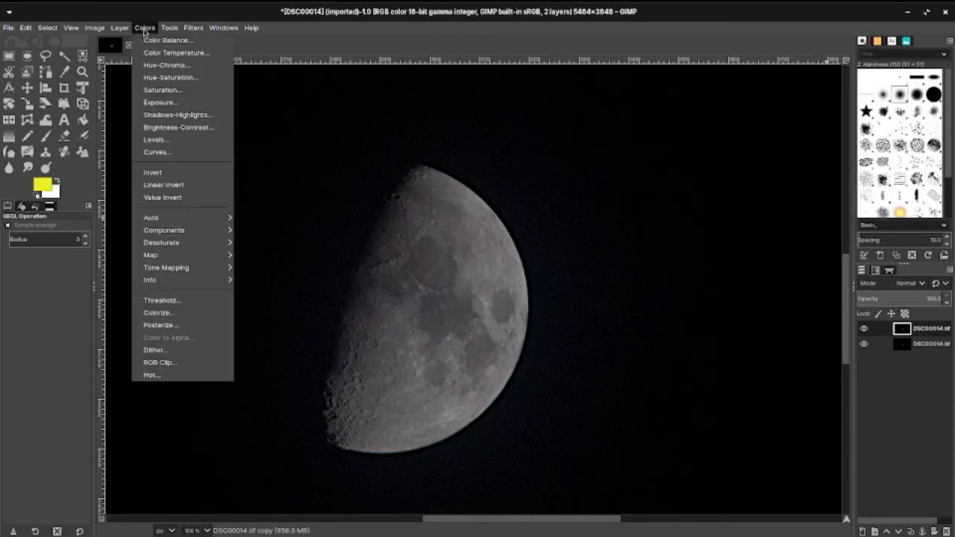
left_click(173, 126)
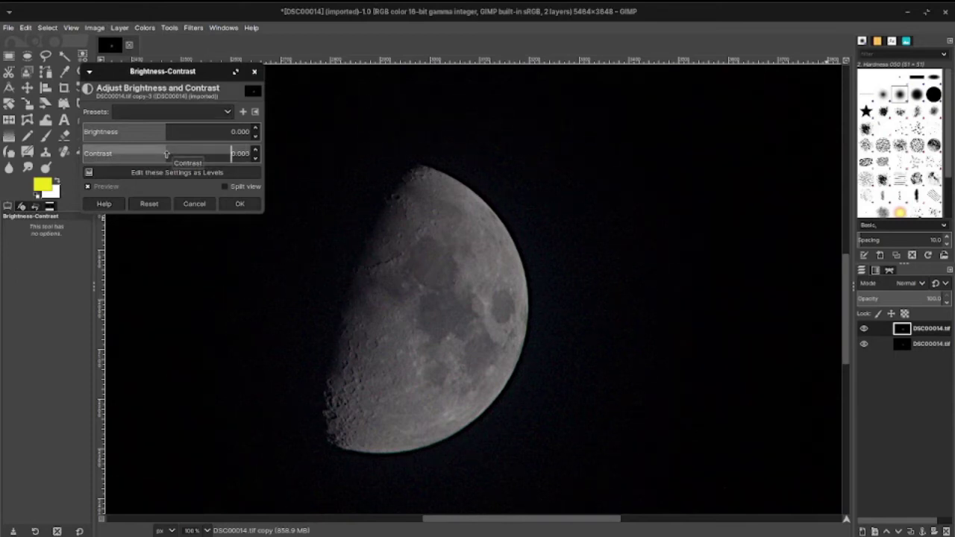
left_click_drag(168, 155, 168, 155)
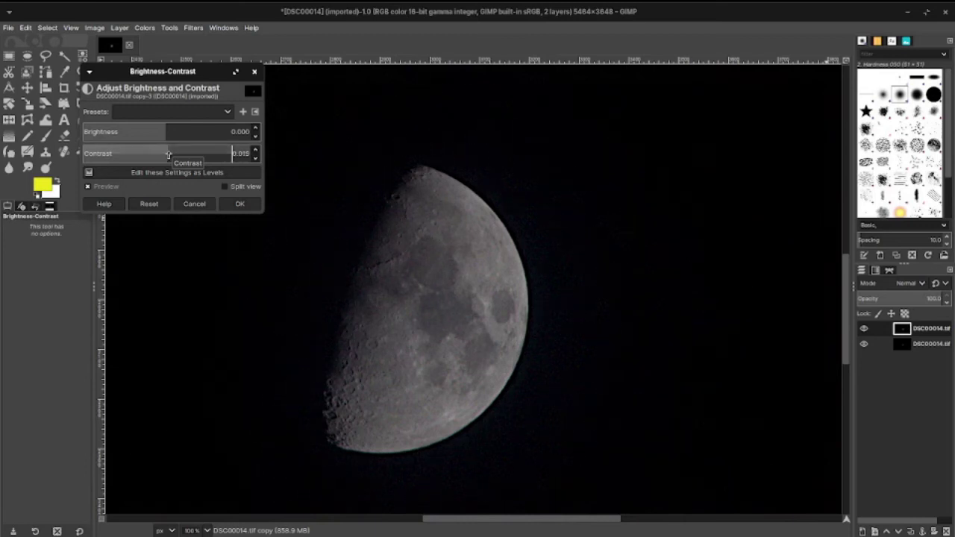
left_click(238, 205)
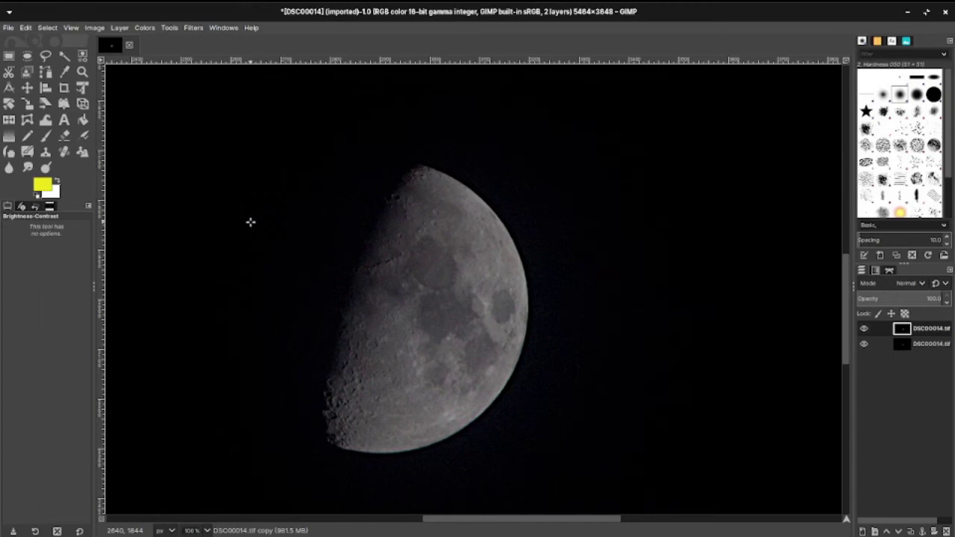
- Start a Curves adjustment on the moon layer and move its dialog farther away from the moon
left_click(147, 28)
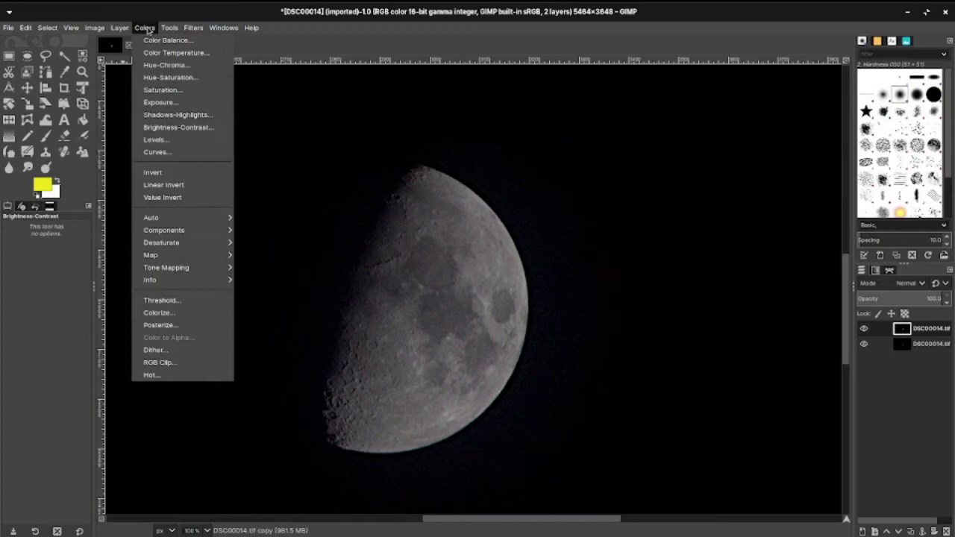
left_click(160, 153)
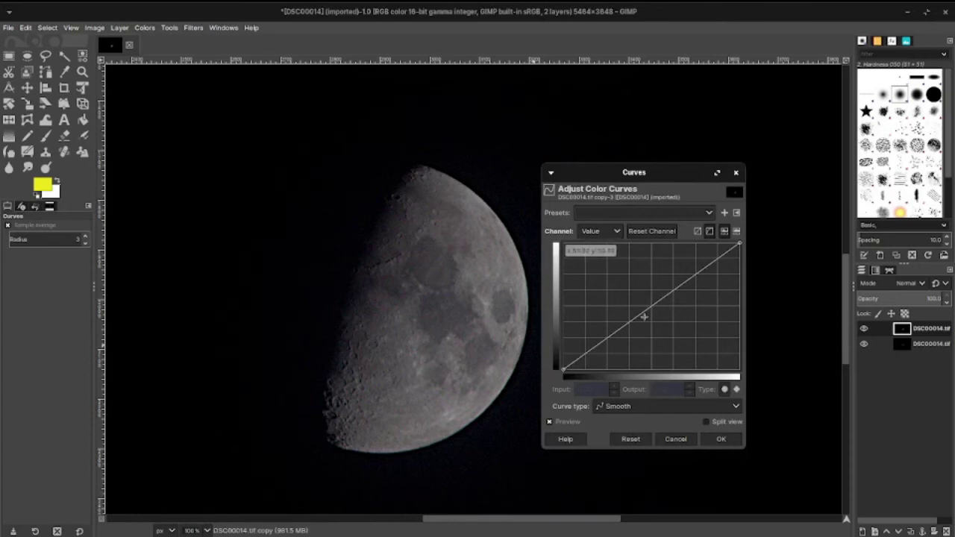
left_click_drag(666, 172, 707, 139)
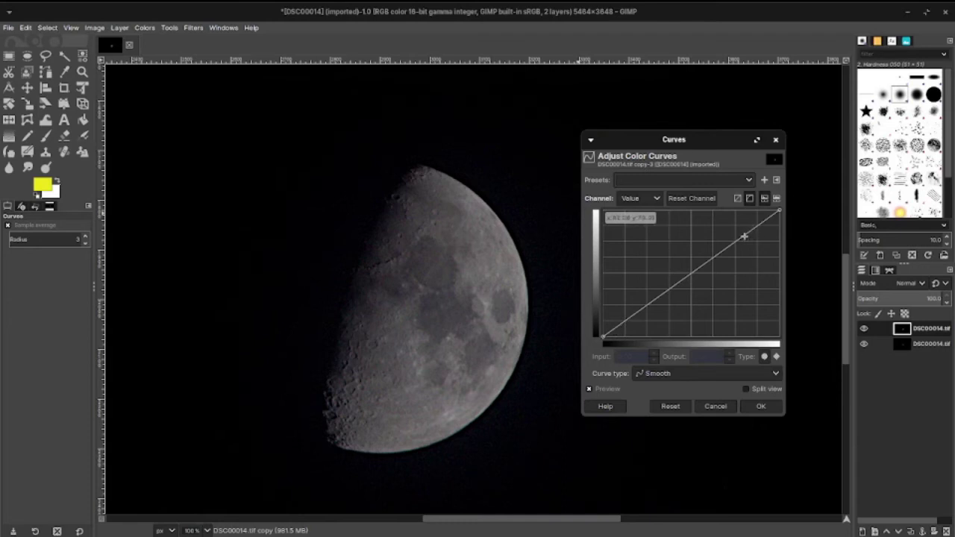
mouse_move(745, 235)
left_mouse_down()
mouse_move(733, 226)
mouse_move(739, 236)
left_mouse_up()
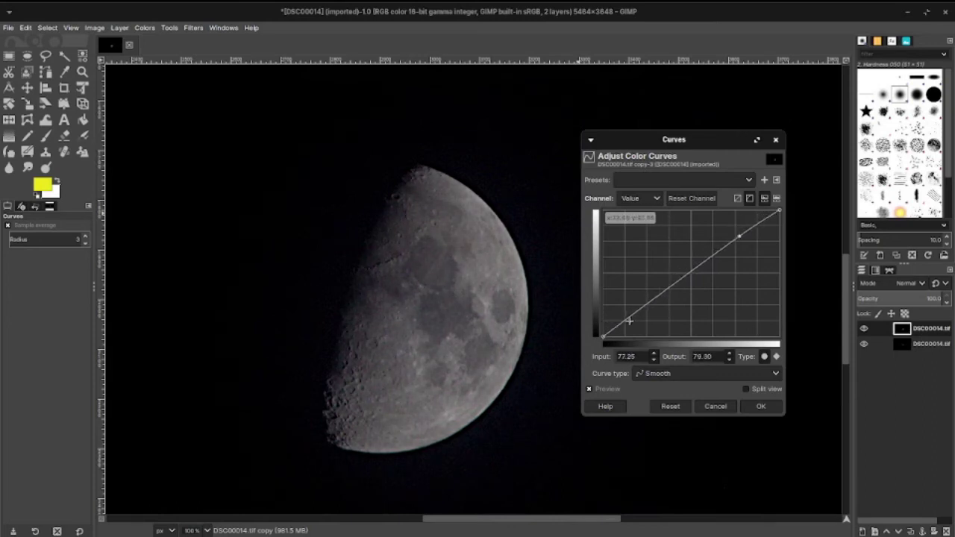
left_click_drag(627, 319, 630, 315)
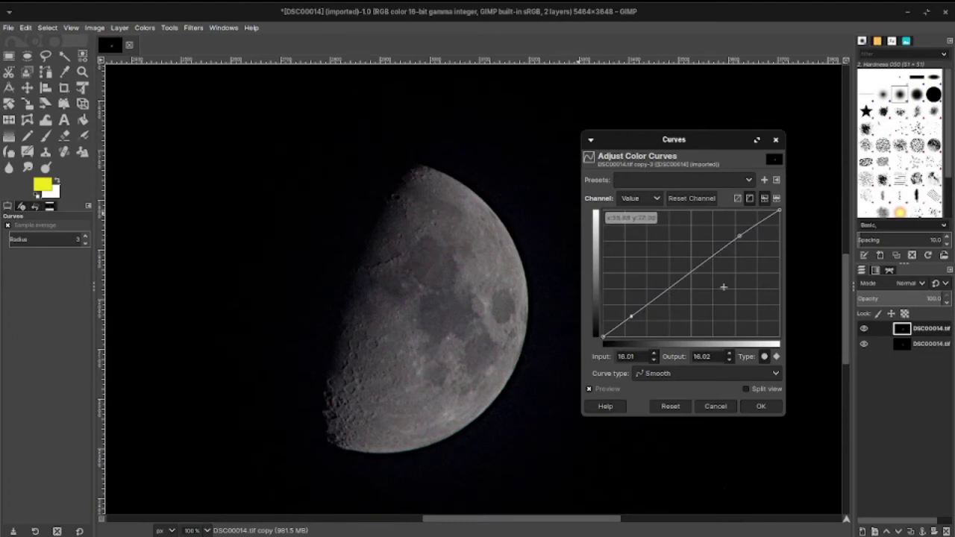
left_click(690, 272)
mouse_move(690, 272)
left_mouse_down()
mouse_move(698, 284)
mouse_move(685, 271)
left_mouse_up()
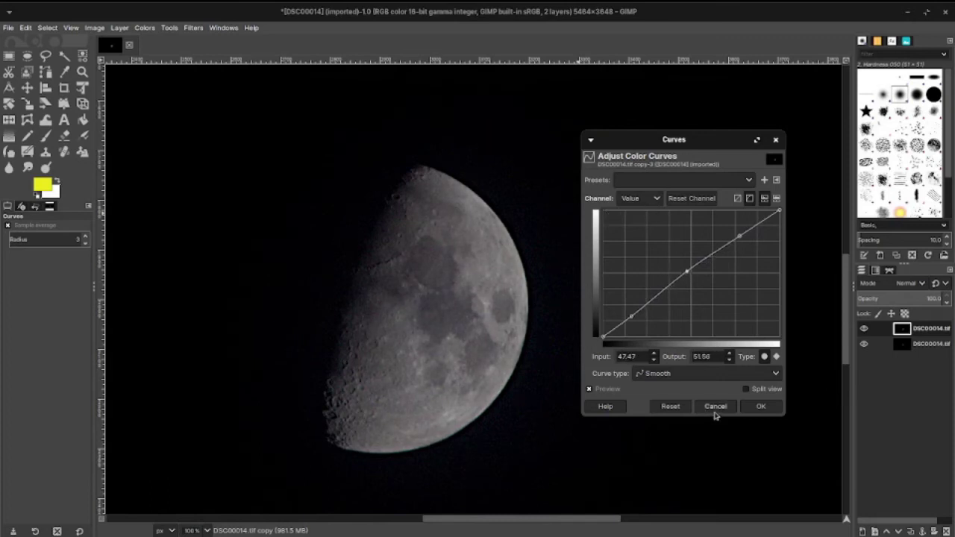
left_click(671, 407)
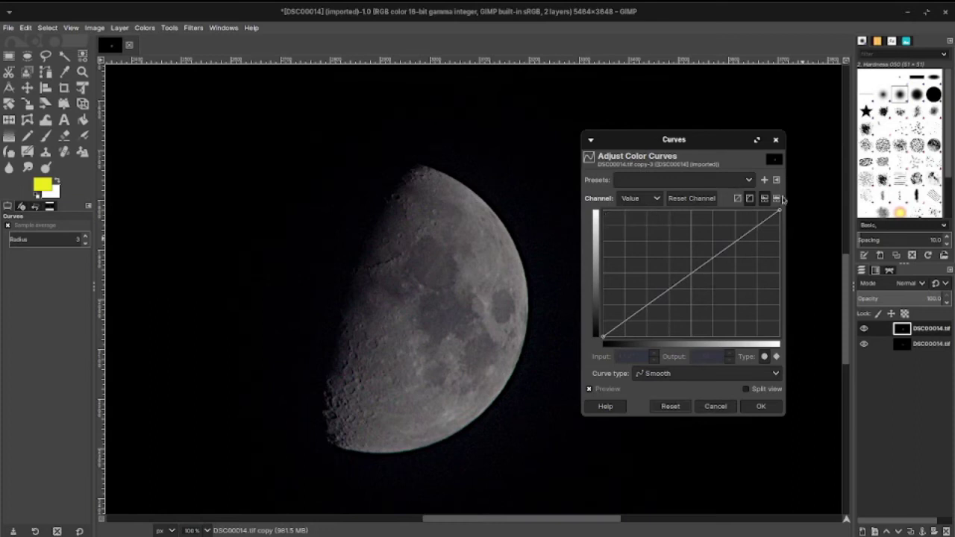
left_click(691, 274)
left_click_drag(691, 274, 703, 288)
left_click_drag(703, 287, 703, 288)
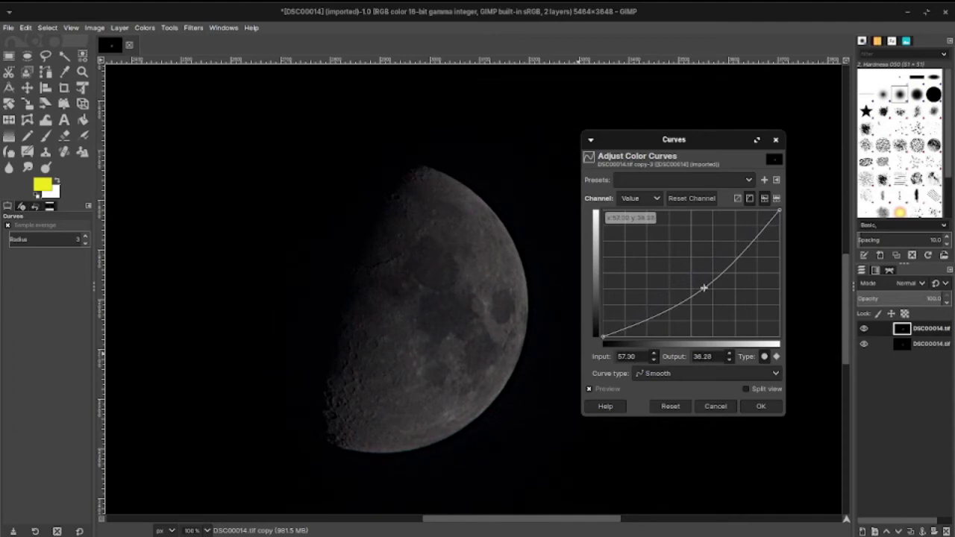
left_click_drag(703, 288, 686, 266)
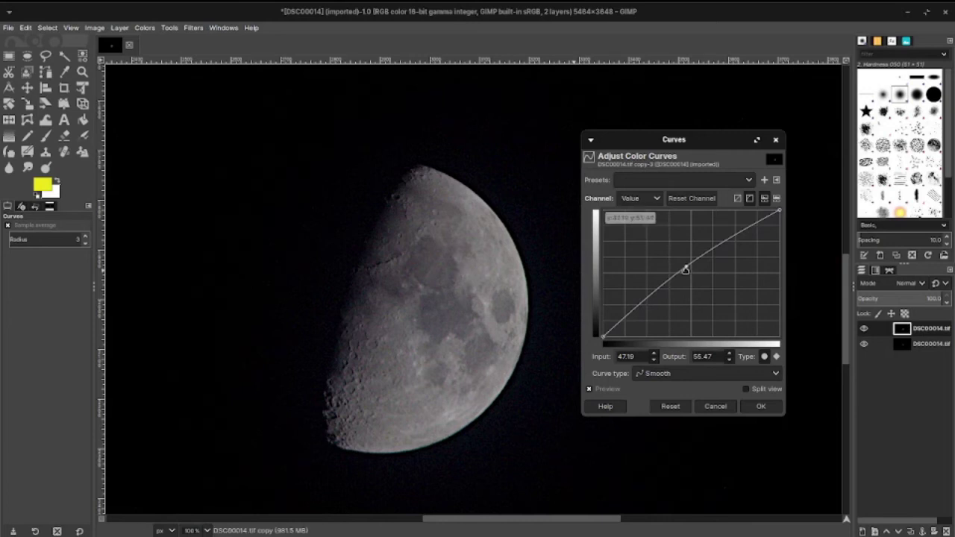
left_click_drag(687, 267, 693, 274)
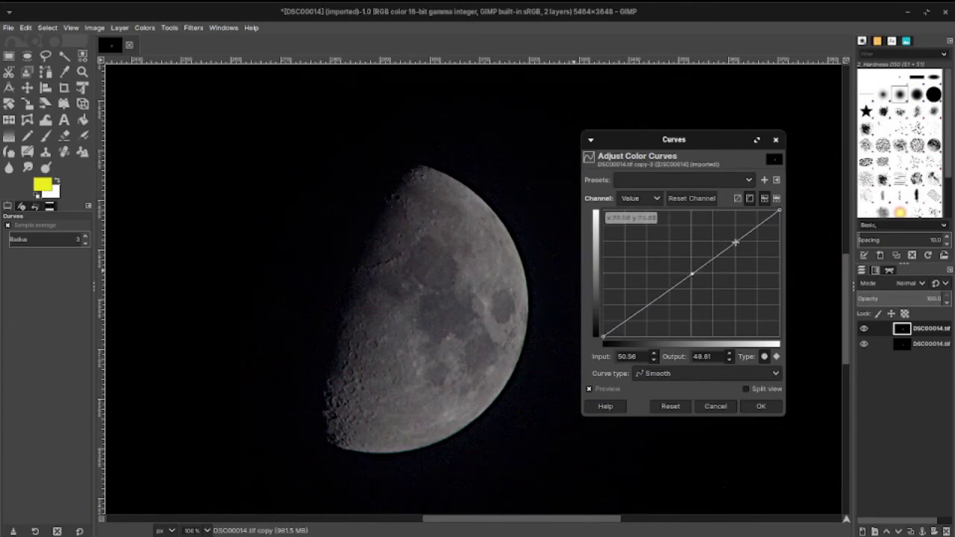
mouse_move(734, 244)
left_mouse_down()
mouse_move(741, 256)
mouse_move(718, 248)
left_mouse_up()
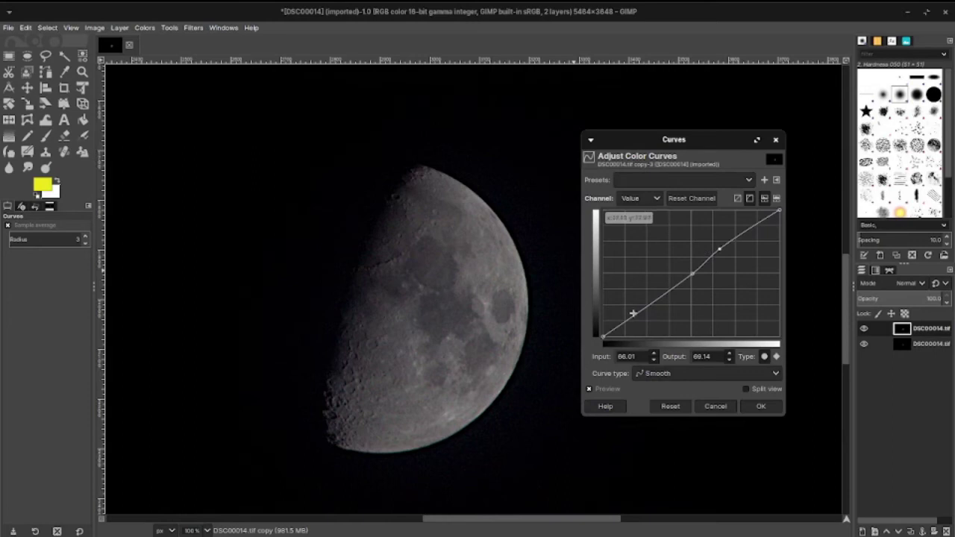
left_click_drag(634, 315, 640, 318)
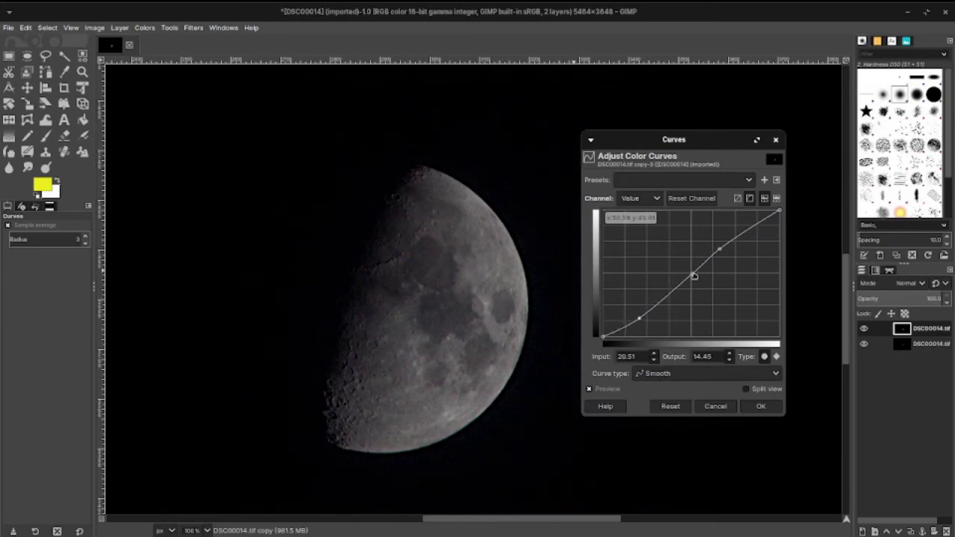
left_click_drag(694, 276, 690, 273)
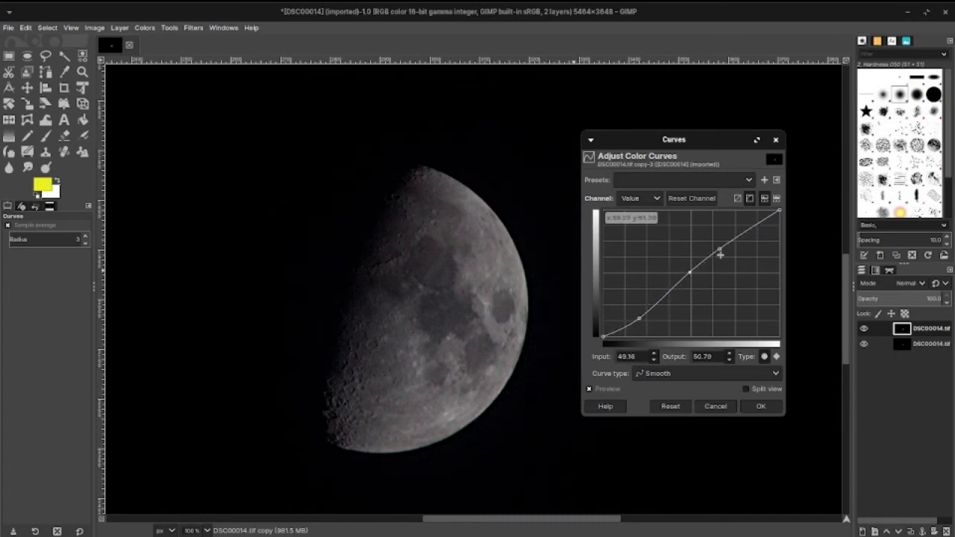
left_click(668, 406)
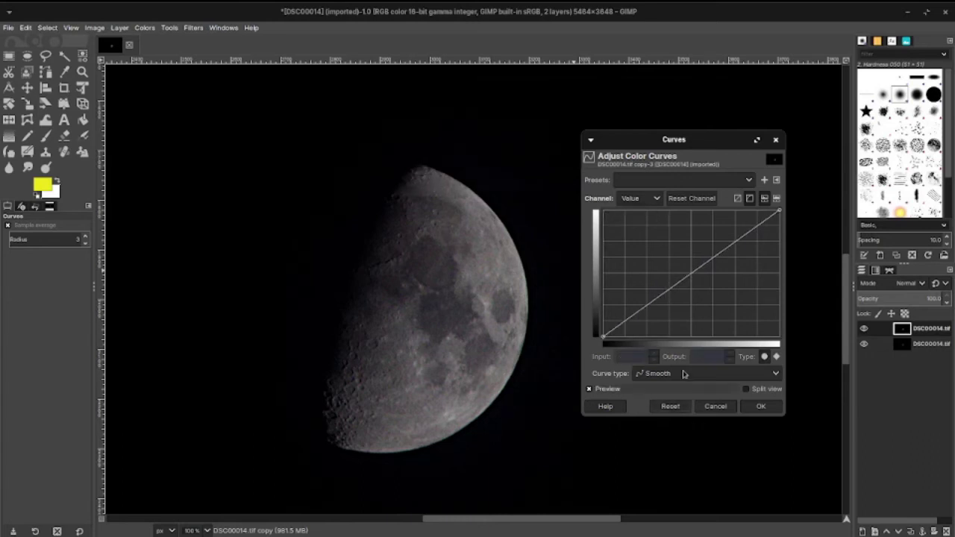
- Shape the Value curve with a shadow point at 20.22/13.67, a midtone point, and highlight points at 71.63/63.28 and 92.70/71.09
left_click(704, 264)
left_click_drag(704, 264, 705, 267)
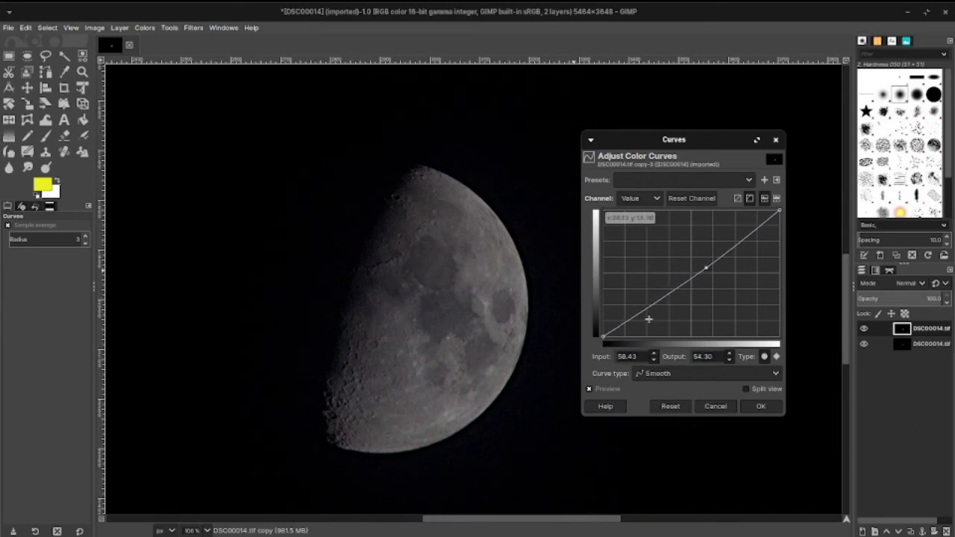
left_click_drag(631, 319, 639, 320)
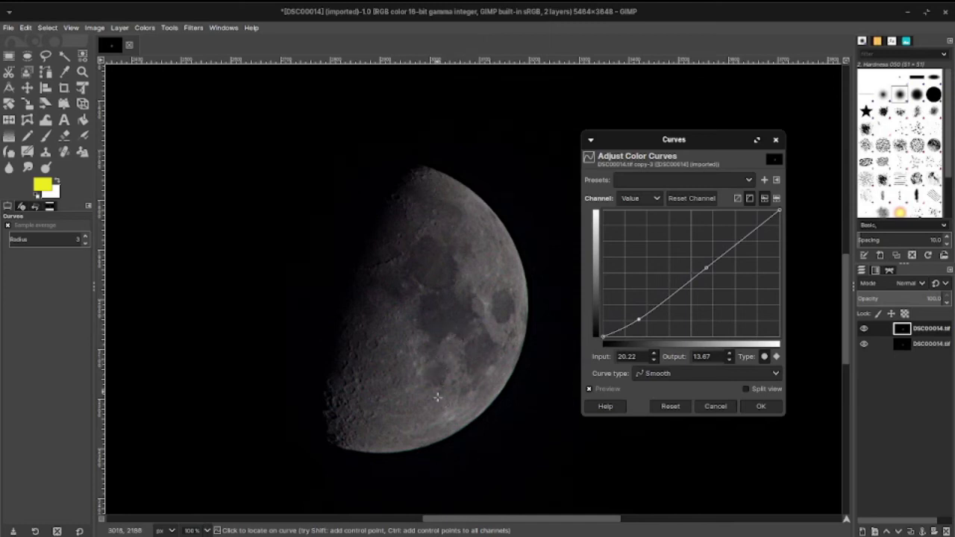
left_click(753, 229)
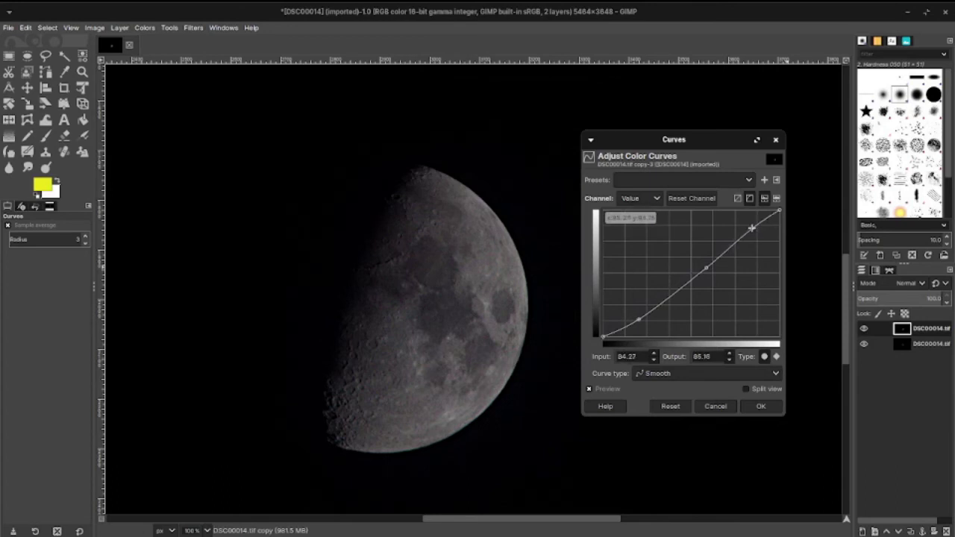
left_click_drag(752, 228, 767, 246)
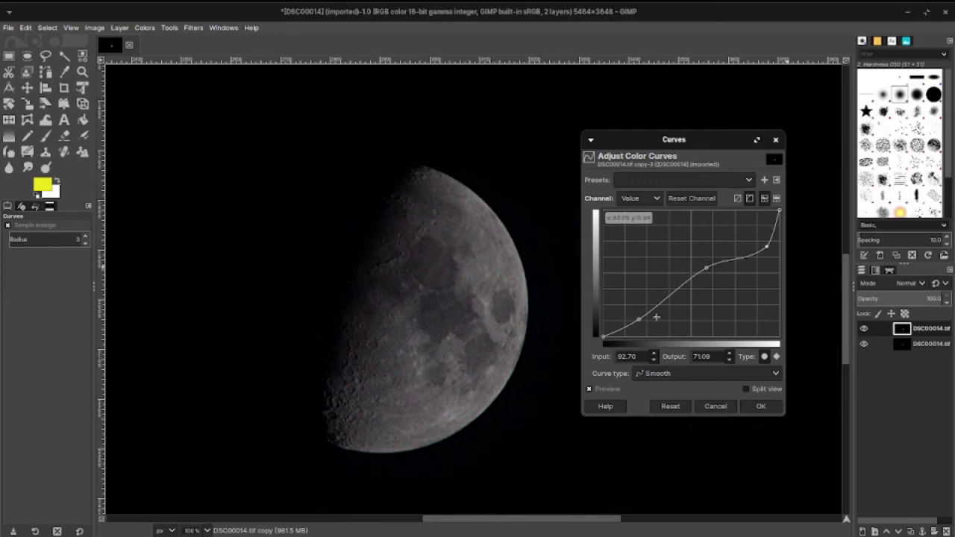
left_click_drag(704, 268, 729, 255)
left_click(729, 259)
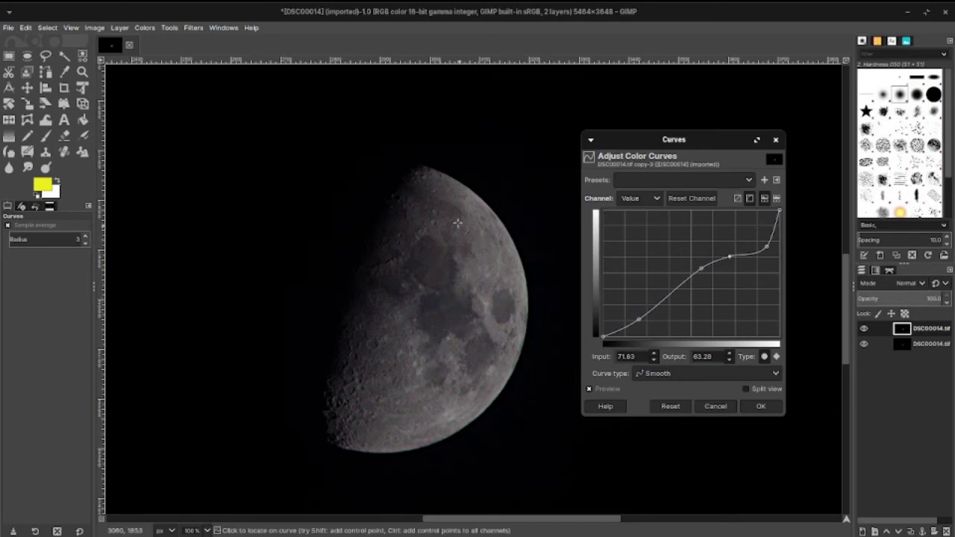
- Compare the Curves preview on and off, add a darker midtone point at input 39.89, output 32.81, and apply the curve
left_click(589, 389)
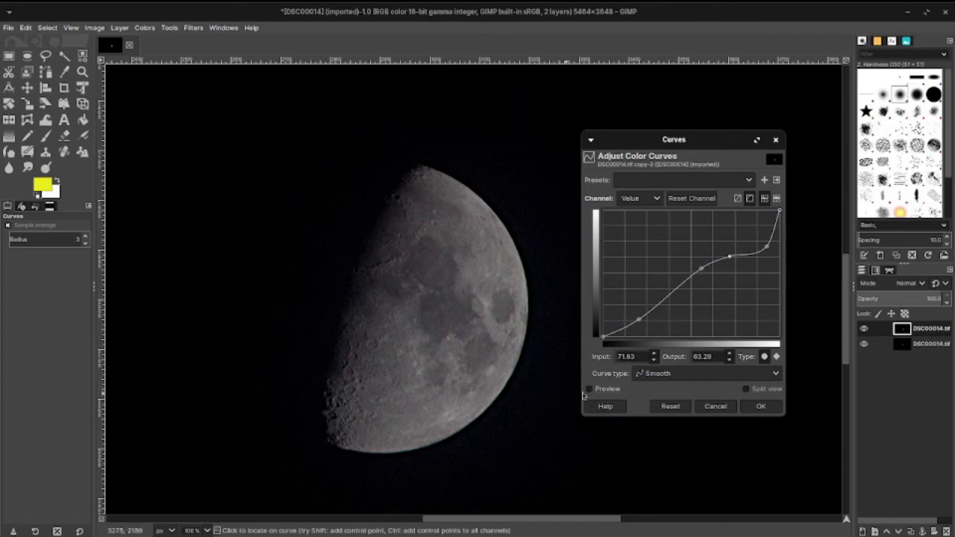
left_click(590, 390)
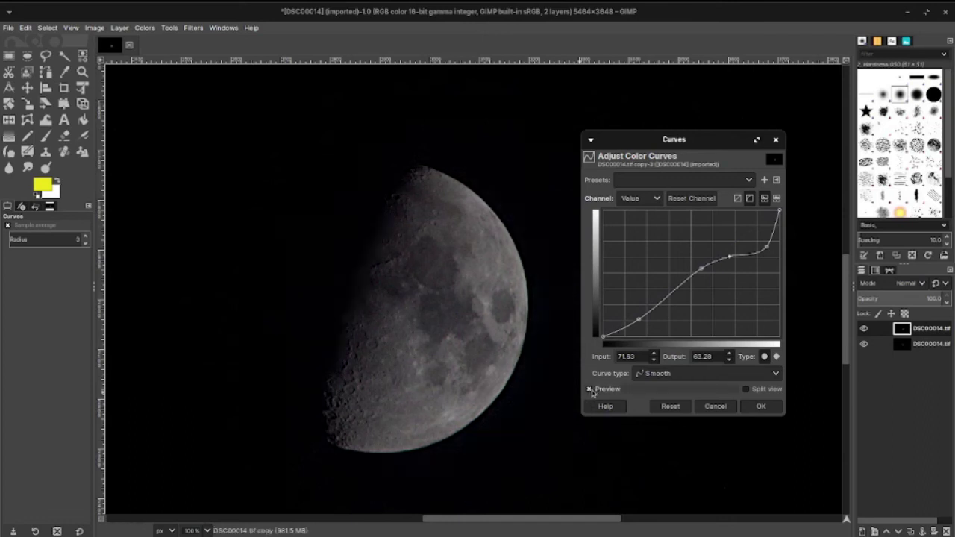
left_click(637, 320)
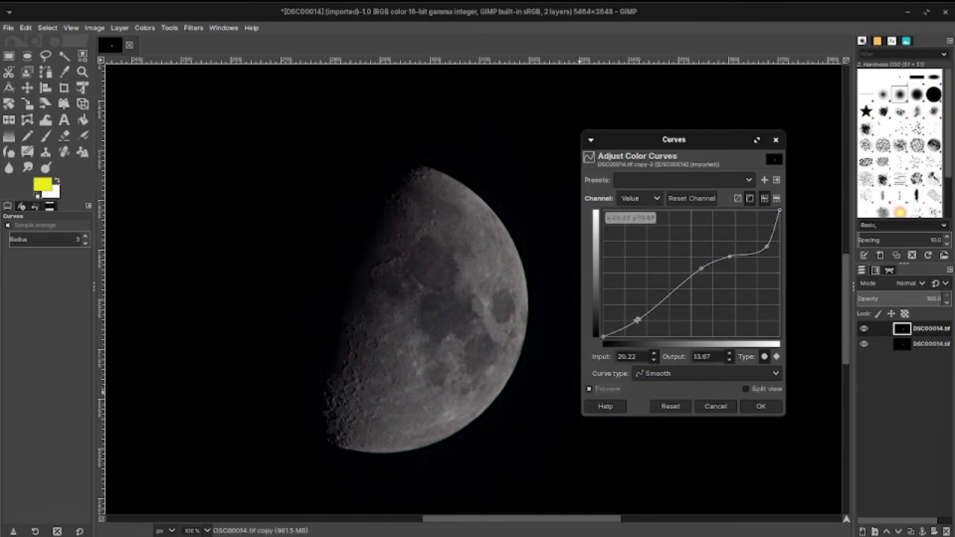
left_click_drag(637, 320, 672, 295)
left_click(672, 294)
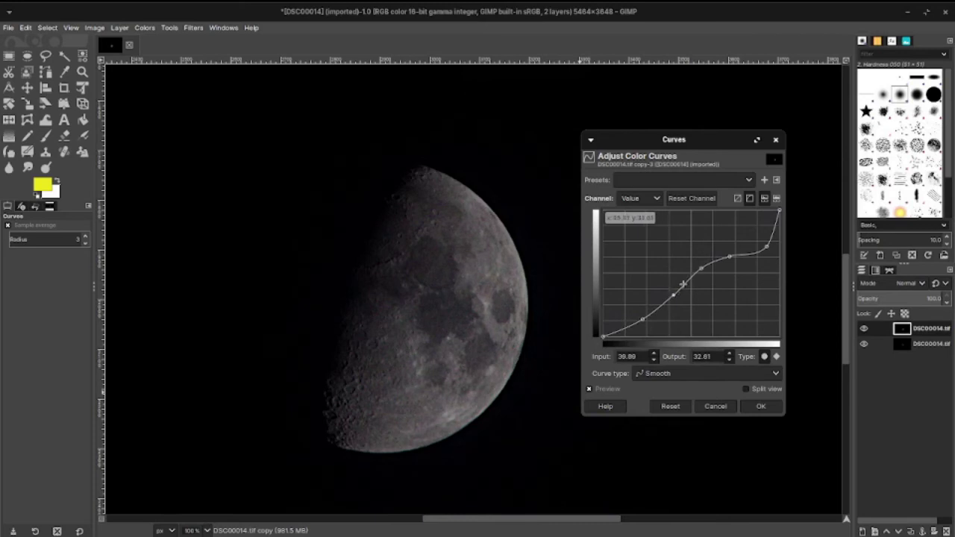
left_click_drag(686, 284, 687, 284)
left_click(760, 406)
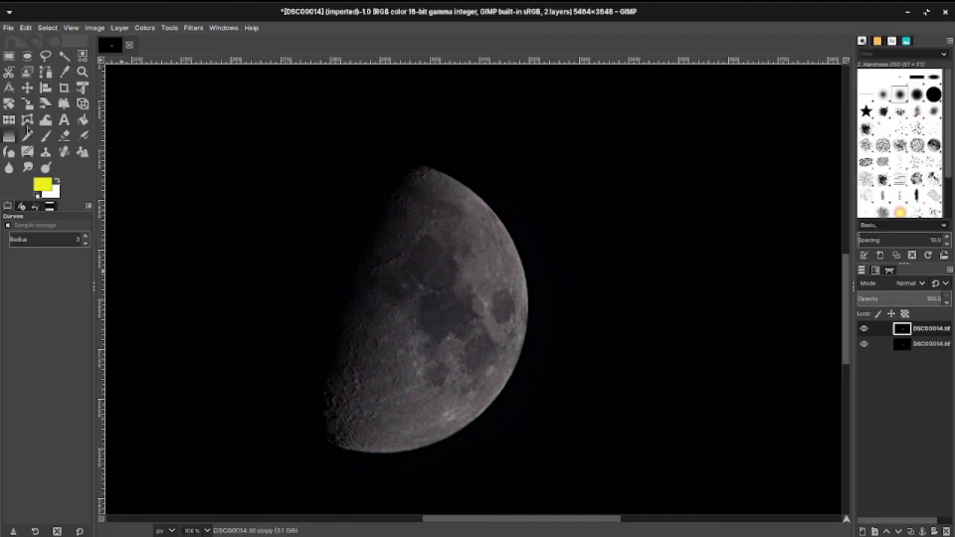
- Apply Sharpen (Unsharp Mask) to the moon layer with radius 3.000, amount 0.553 and threshold 0.000, comparing the preview off and on
left_click(188, 30)
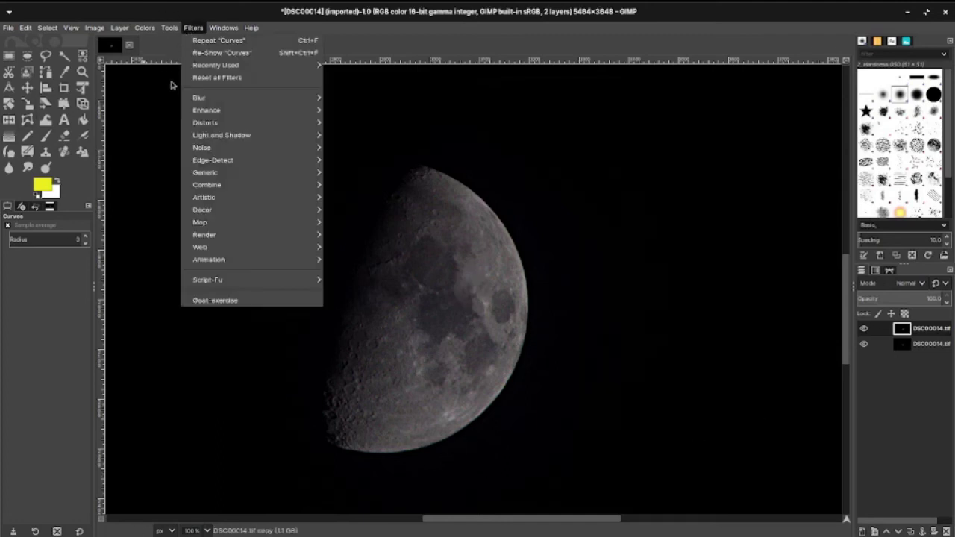
mouse_move(215, 111)
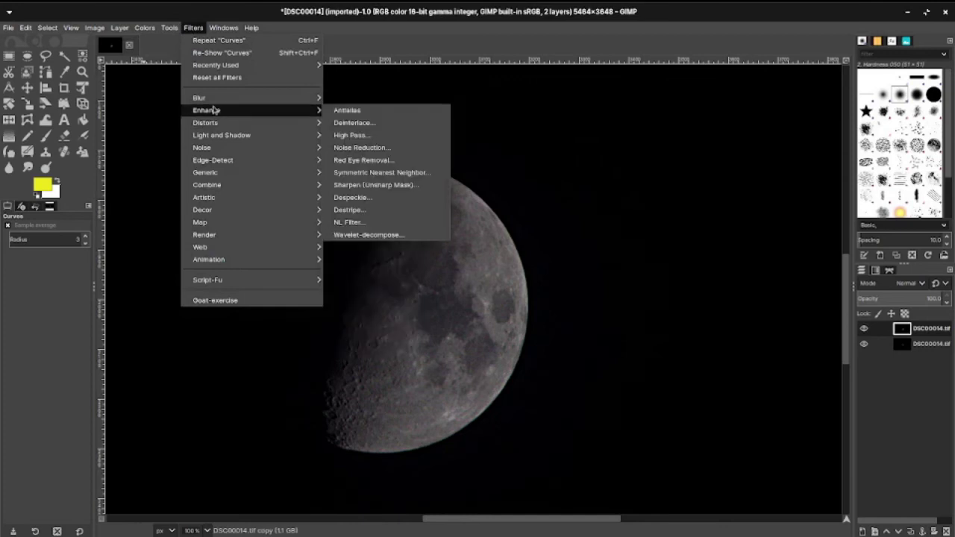
left_click(390, 186)
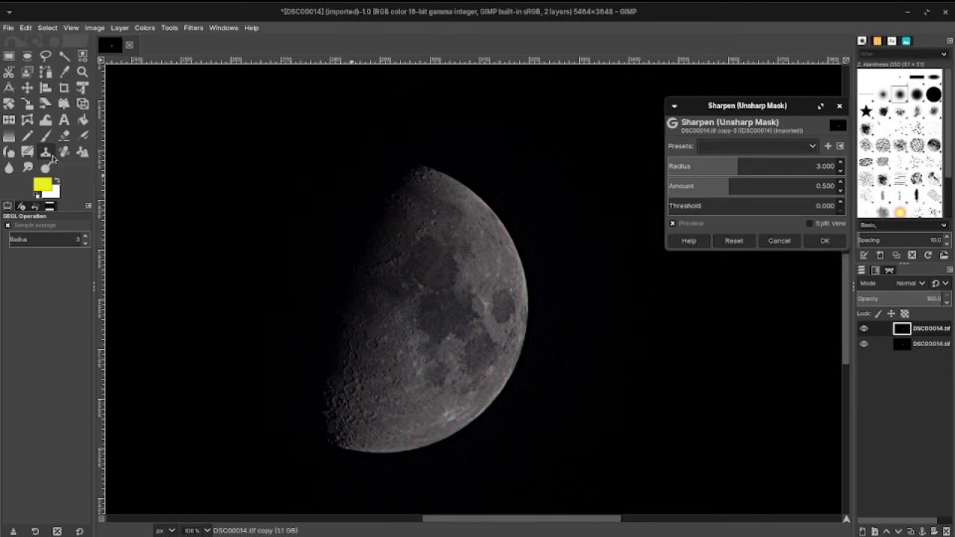
left_click(730, 185)
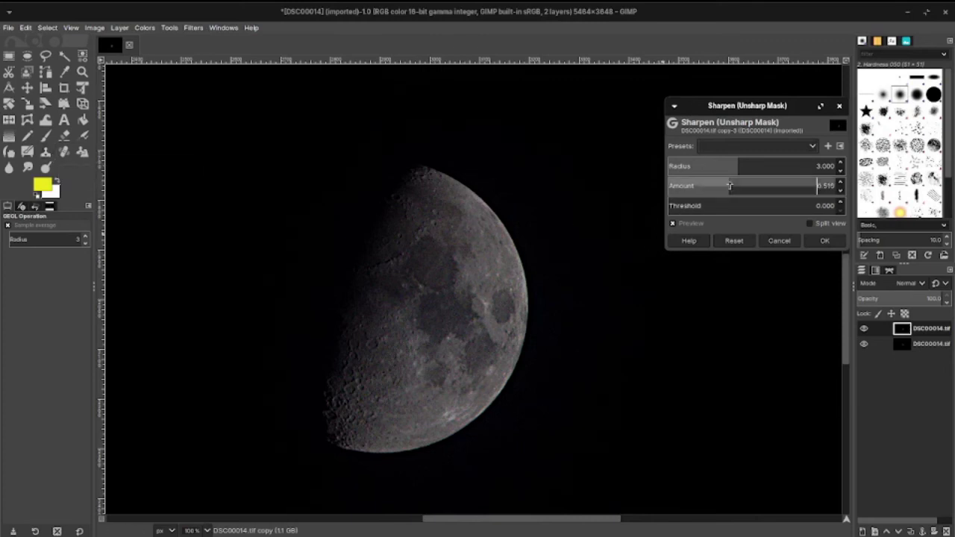
left_click_drag(730, 186, 731, 185)
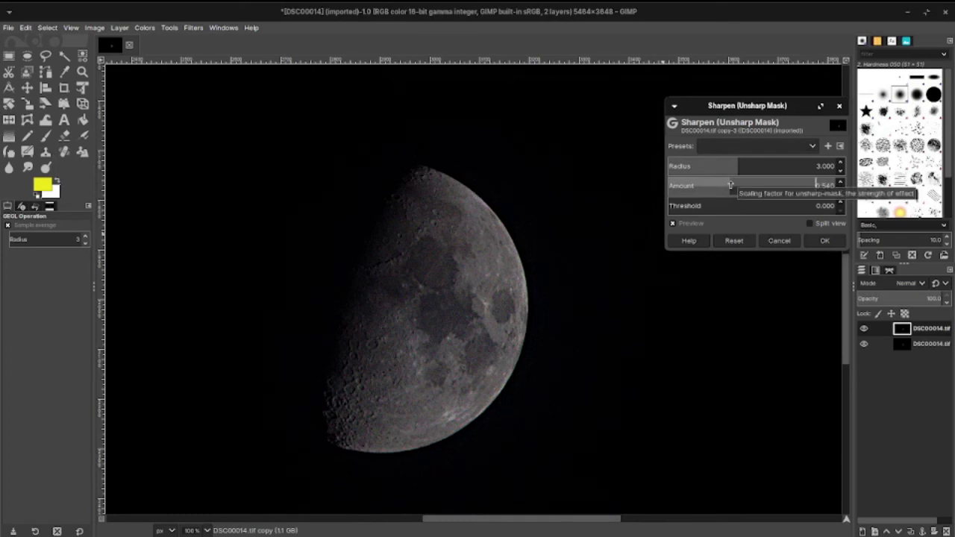
left_click_drag(731, 185, 731, 186)
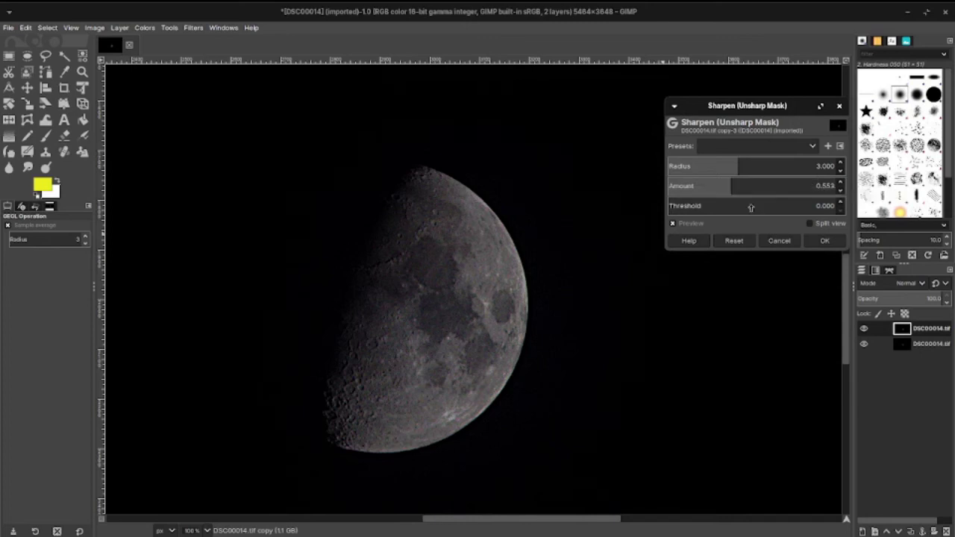
left_click(672, 224)
left_click(672, 224)
left_click(824, 240)
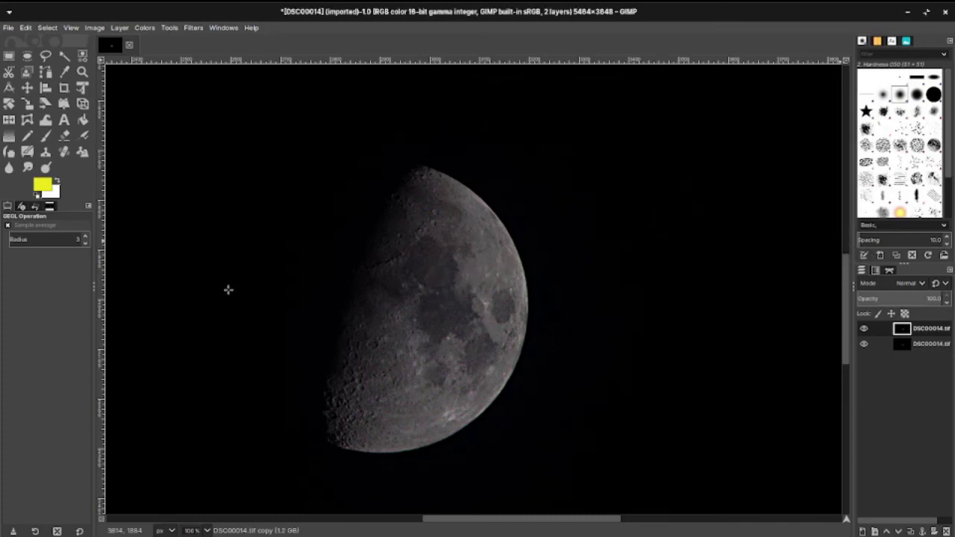
- Apply an Exposure adjustment to the moon layer with exposure about 0.714, leaving the black level at 0.000
left_click(146, 27)
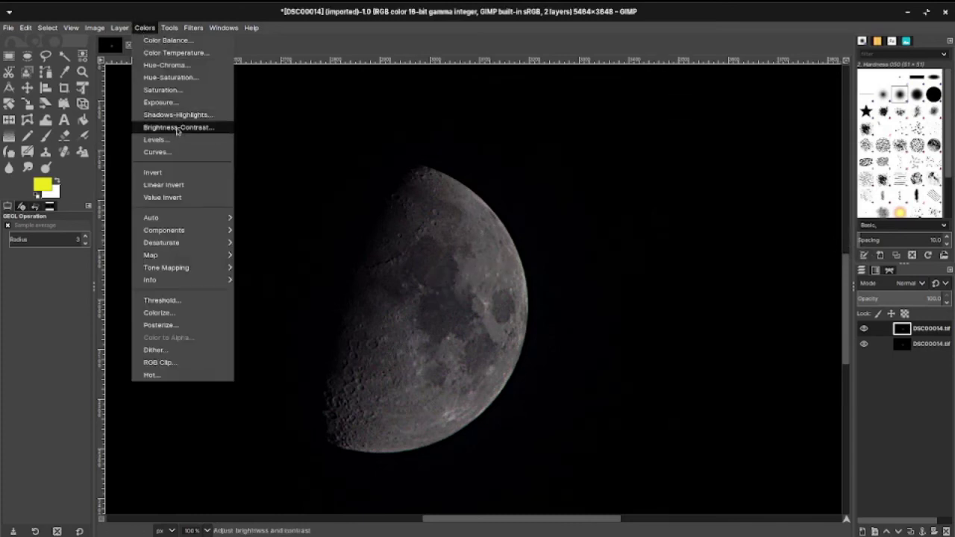
left_click(165, 102)
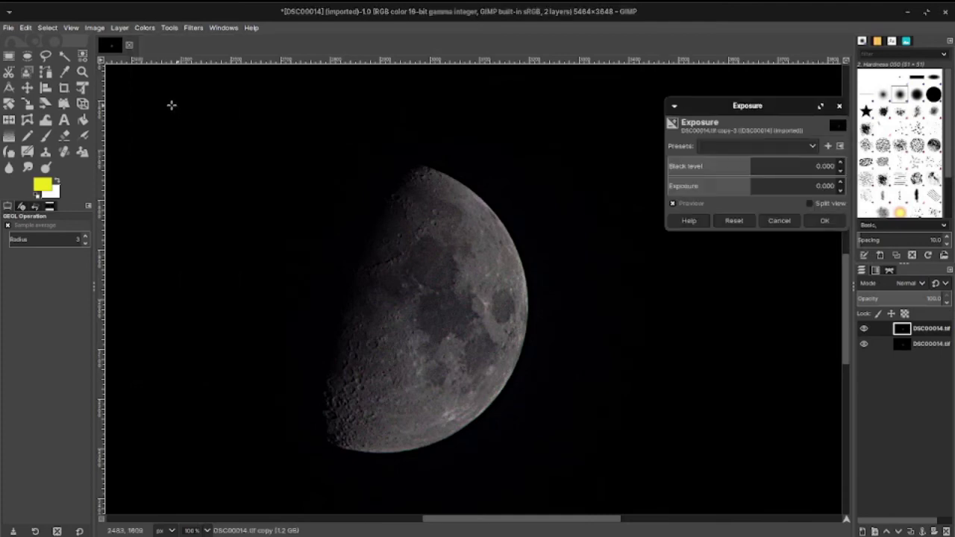
left_click(753, 186)
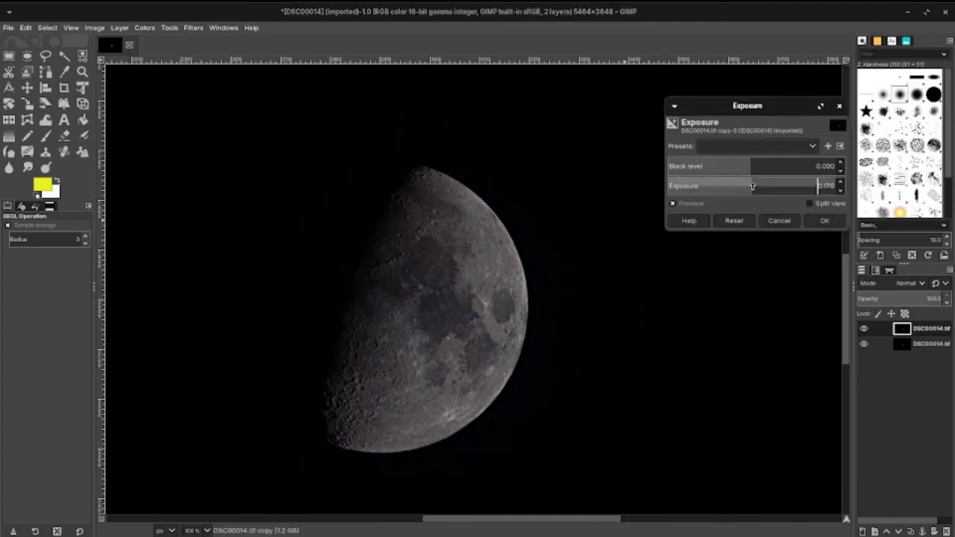
scroll(754, 187, "up", 5)
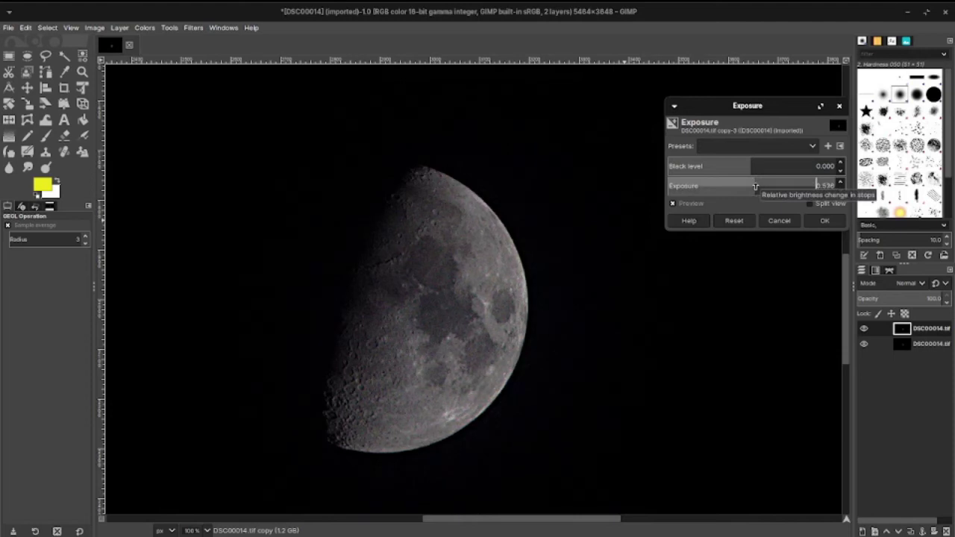
scroll(758, 186, "up", 3)
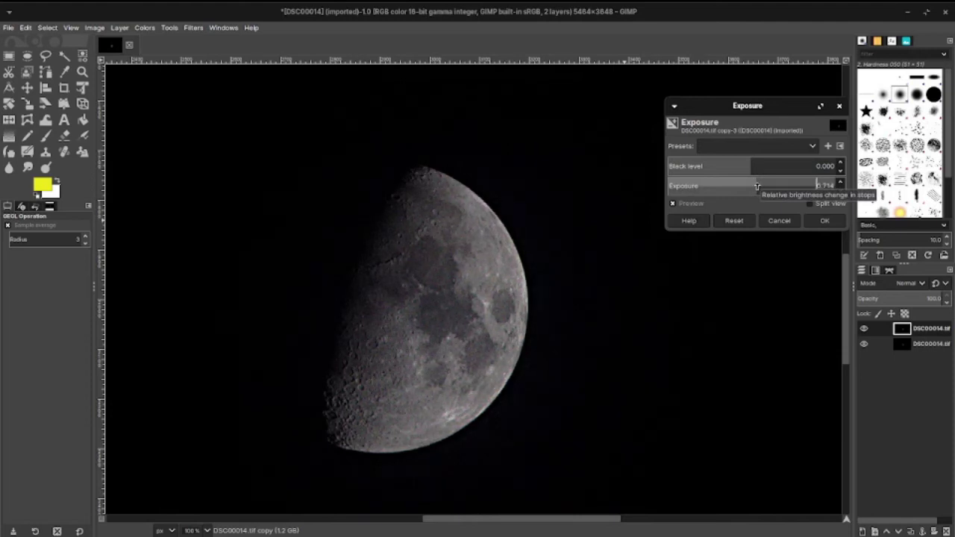
left_click(831, 222)
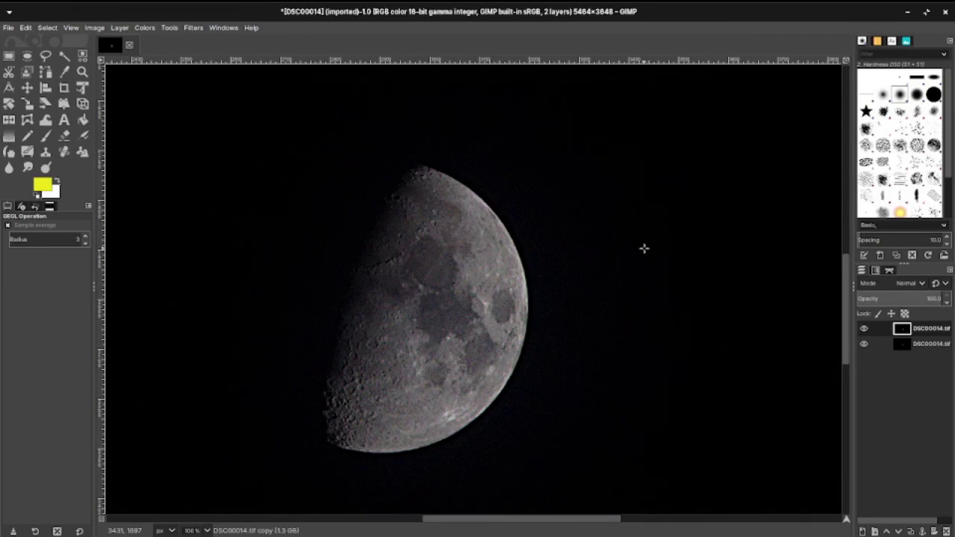
- Draw a crop rectangle about 2145 × 1265 px around the moon with the Crop tool
scroll(644, 249, "down", 1)
scroll(644, 249, "down", 1)
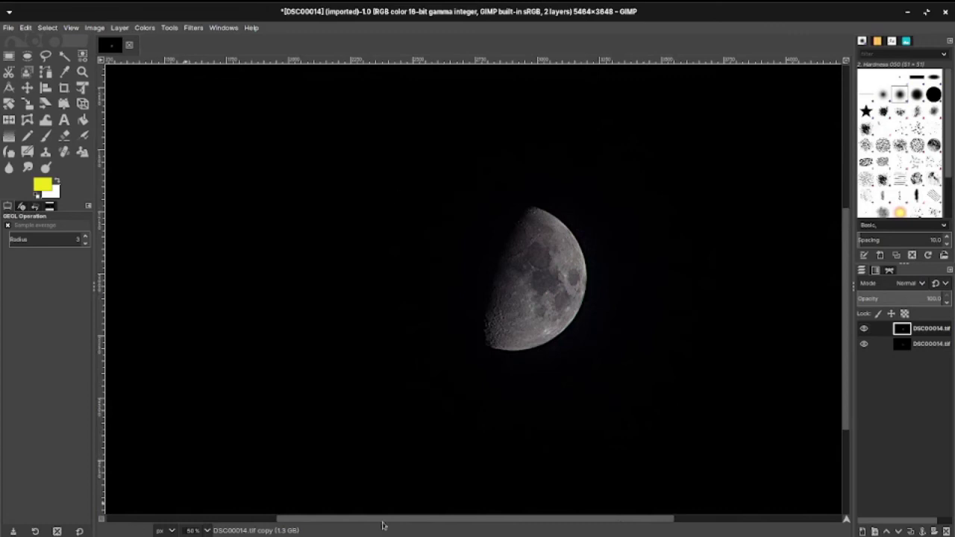
left_click_drag(382, 523, 441, 522)
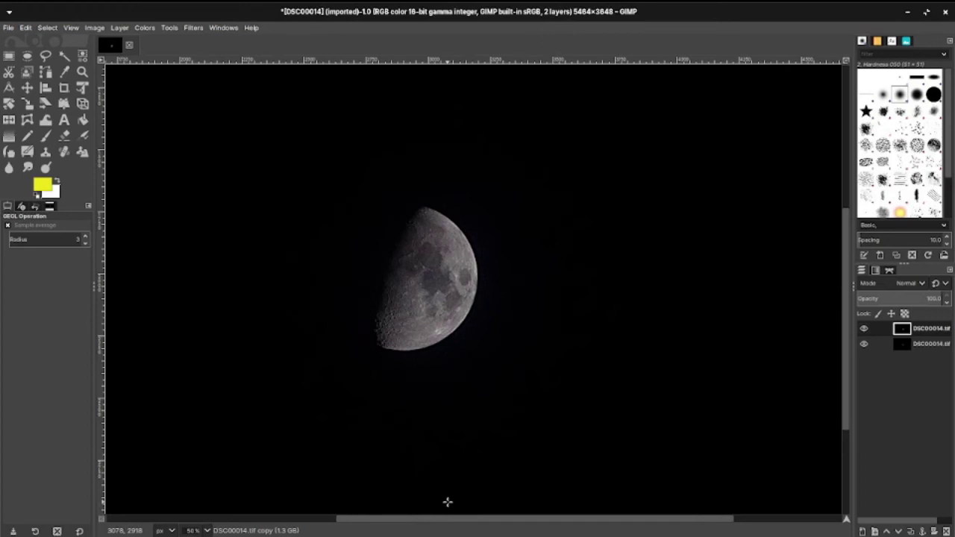
scroll(447, 501, "down", 1, "ctrl")
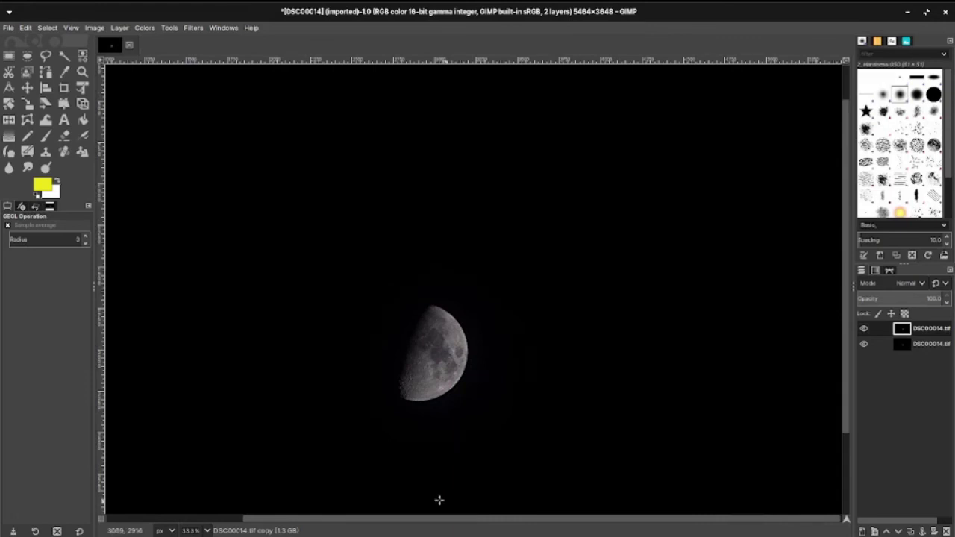
left_click_drag(848, 205, 815, 218)
key("shift+ctrl+j")
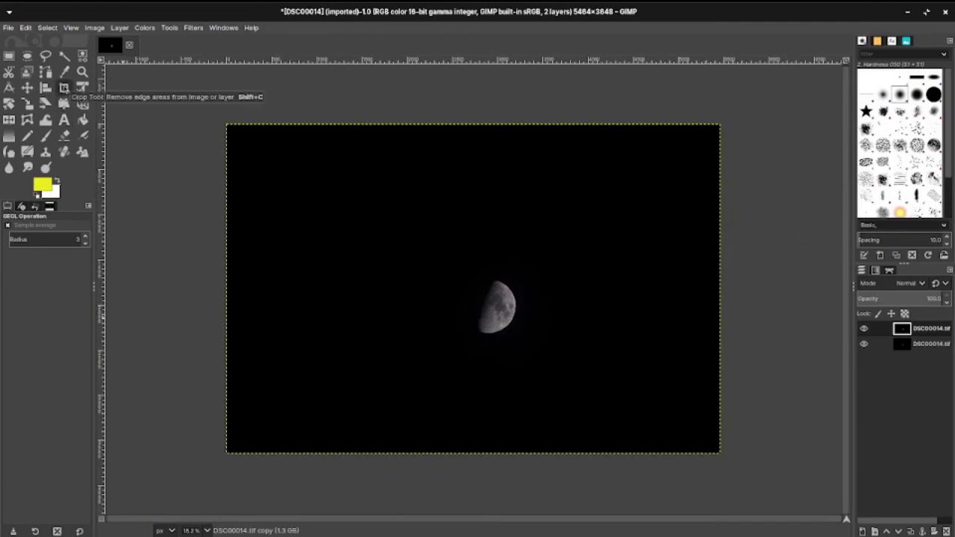
left_click(64, 88)
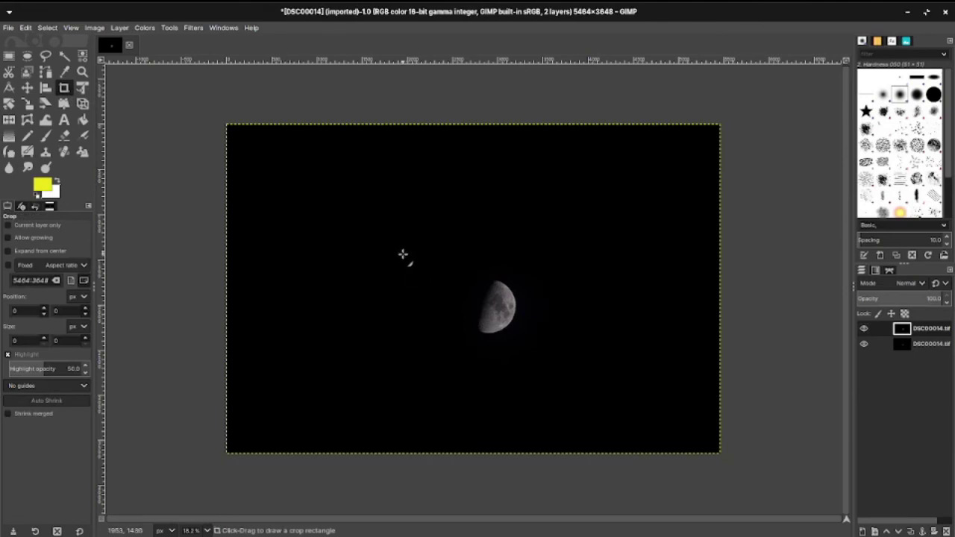
left_click_drag(403, 254, 597, 368)
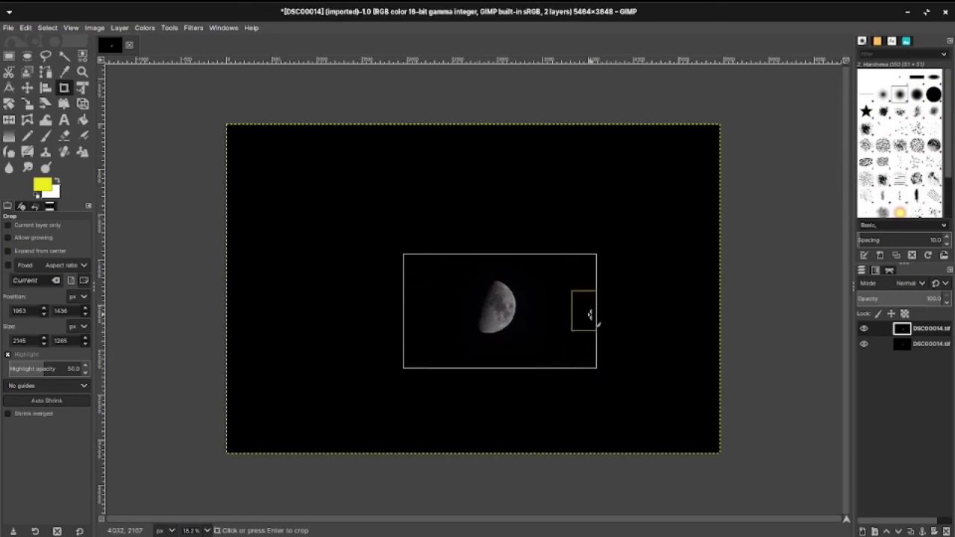
- Narrow the crop rectangle slightly from both sides to 2095 × 1265 px and crop the image
left_click_drag(592, 319, 589, 318)
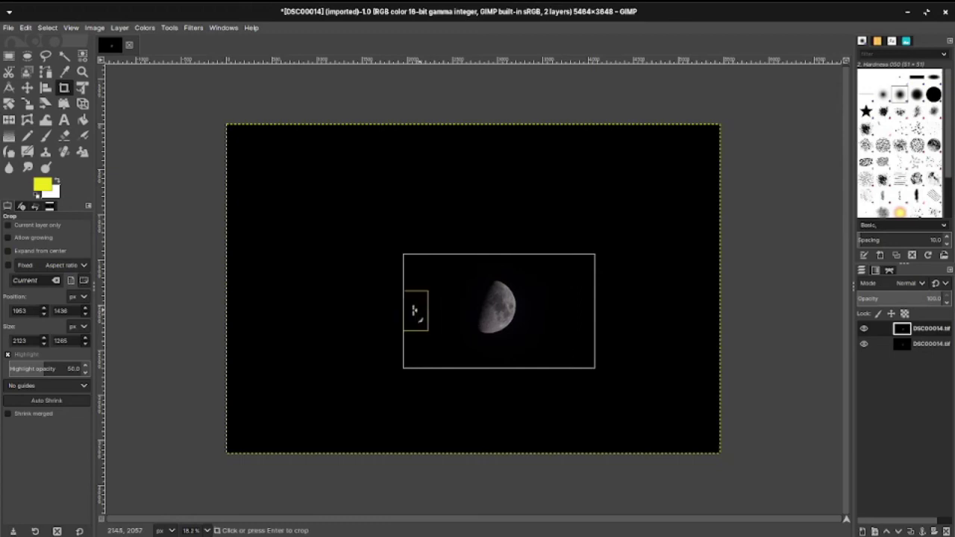
left_click_drag(411, 309, 413, 311)
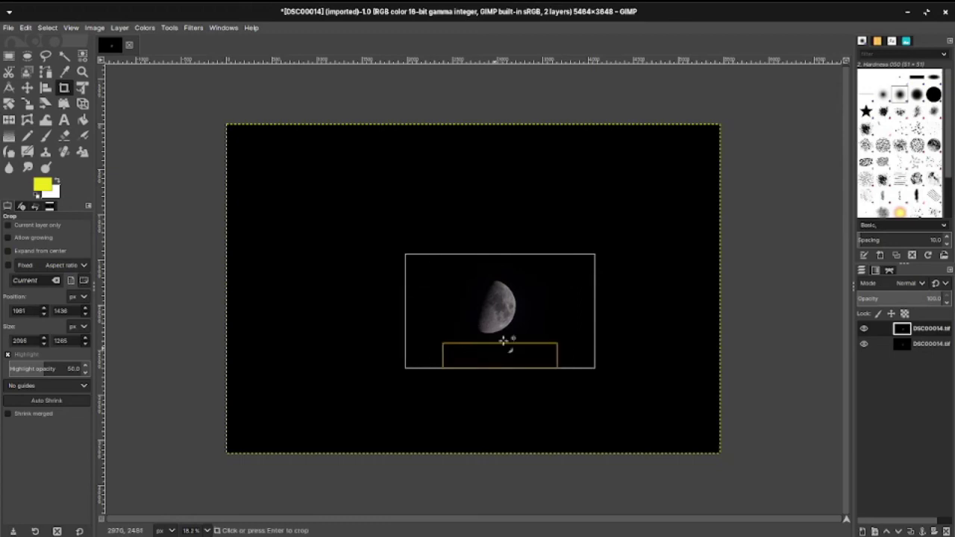
key("Return")
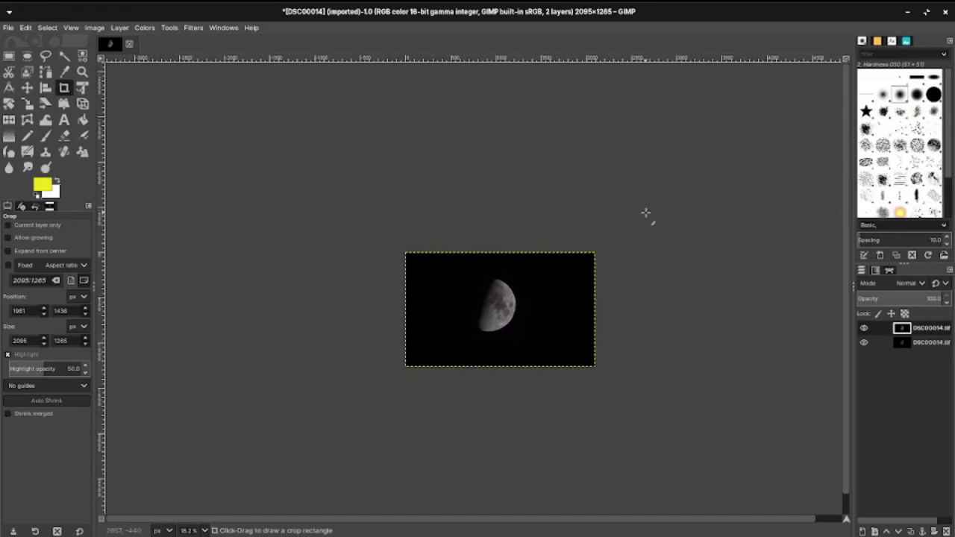
- Scale the cropped image up to 2124 × 1283 px, keeping the proportions linked and using Cubic interpolation
left_click(90, 32)
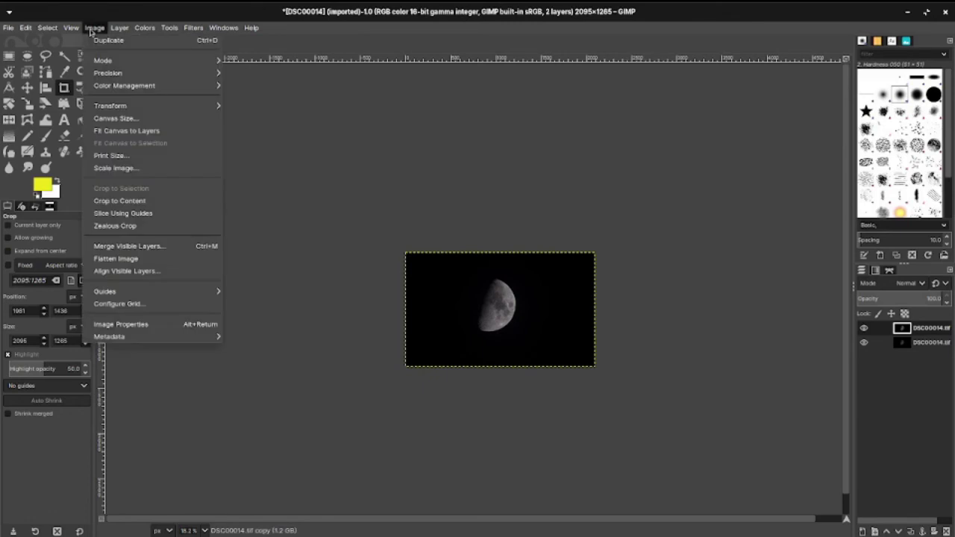
left_click(118, 168)
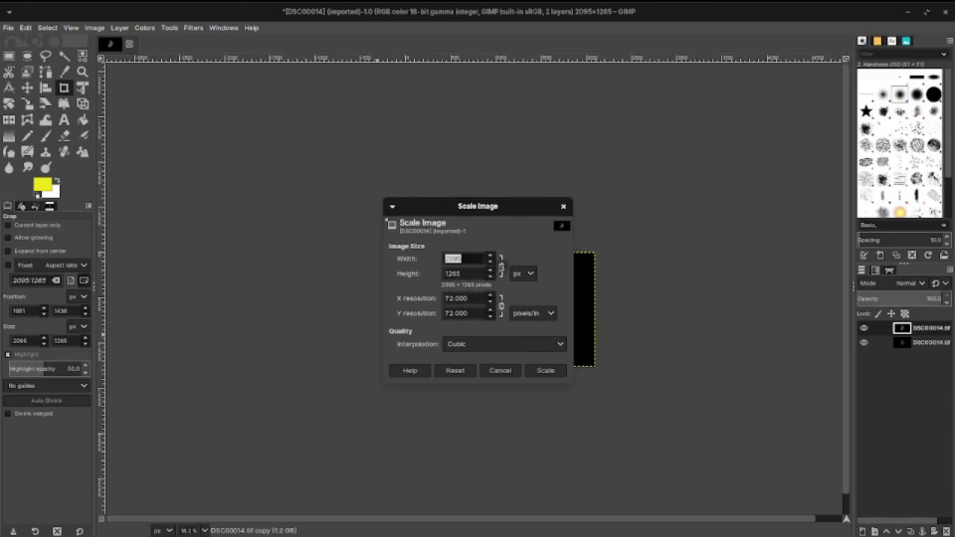
left_click(491, 257)
left_click(491, 257)
left_click(491, 257)
left_click(491, 256)
left_click(491, 257)
left_click(491, 257)
left_click(491, 257)
left_click(491, 257)
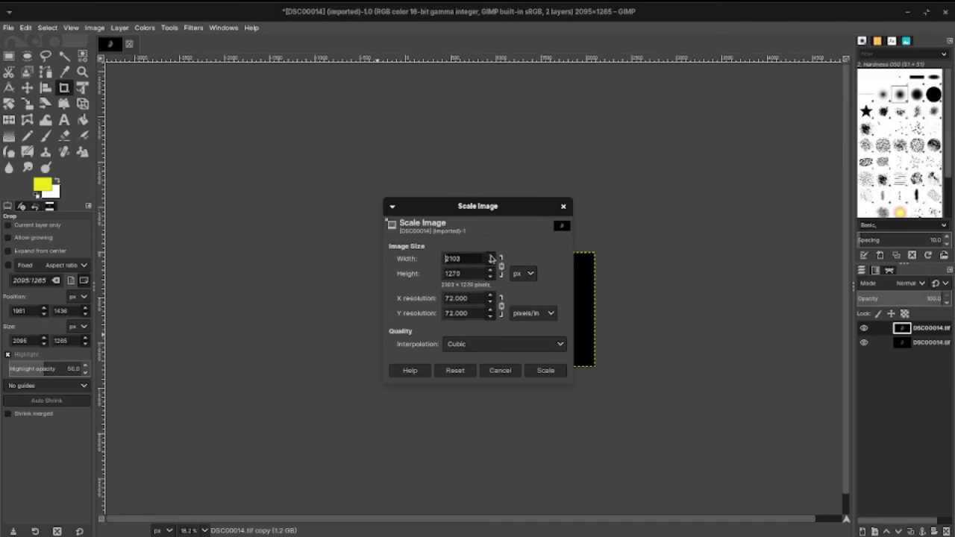
left_click(491, 256)
left_click(491, 257)
left_click(491, 256)
left_click(491, 256)
left_click(491, 257)
left_click(491, 257)
left_click(491, 257)
left_click(491, 256)
left_click(491, 257)
left_click(491, 257)
left_click(491, 257)
left_click(491, 256)
left_click(491, 256)
left_click(491, 257)
left_click(491, 257)
left_click(491, 257)
left_click(546, 371)
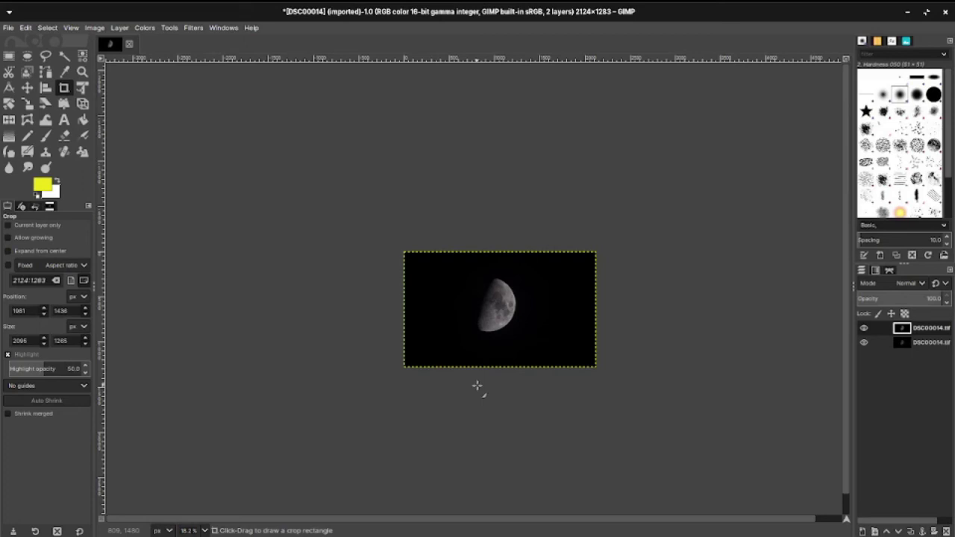
- Inspect the moon up close and toggle the upper layer's visibility to compare the edited photo with the original
scroll(477, 385, "up", 4)
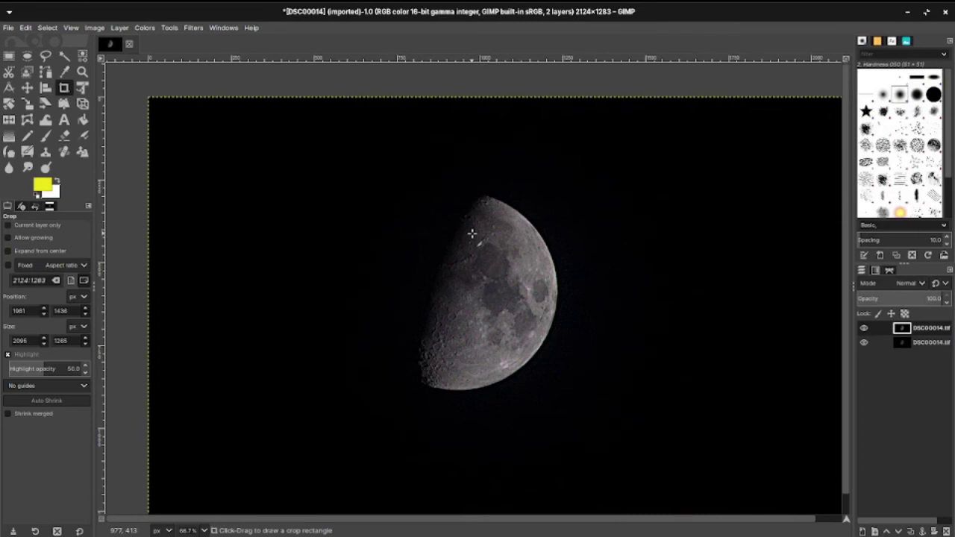
scroll(471, 234, "up", 1)
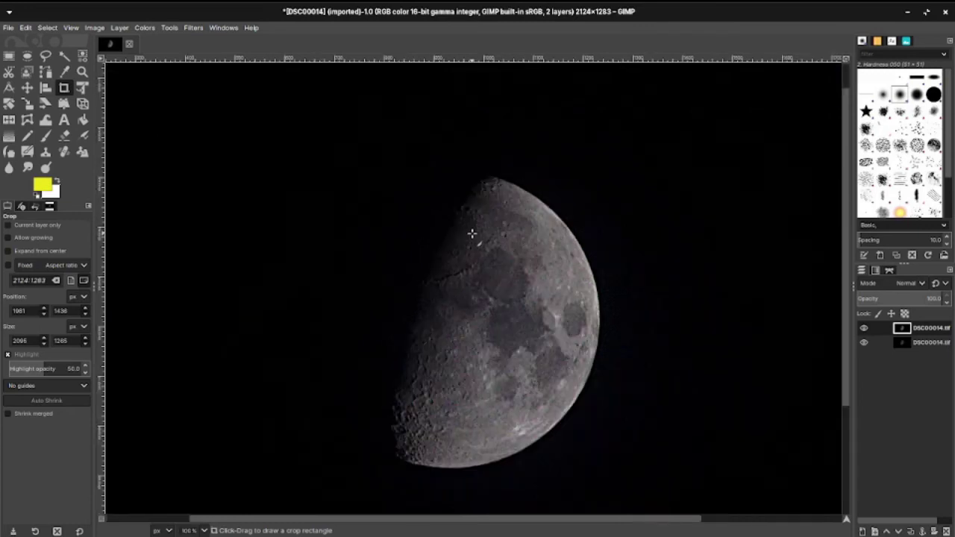
scroll(472, 234, "down", 1)
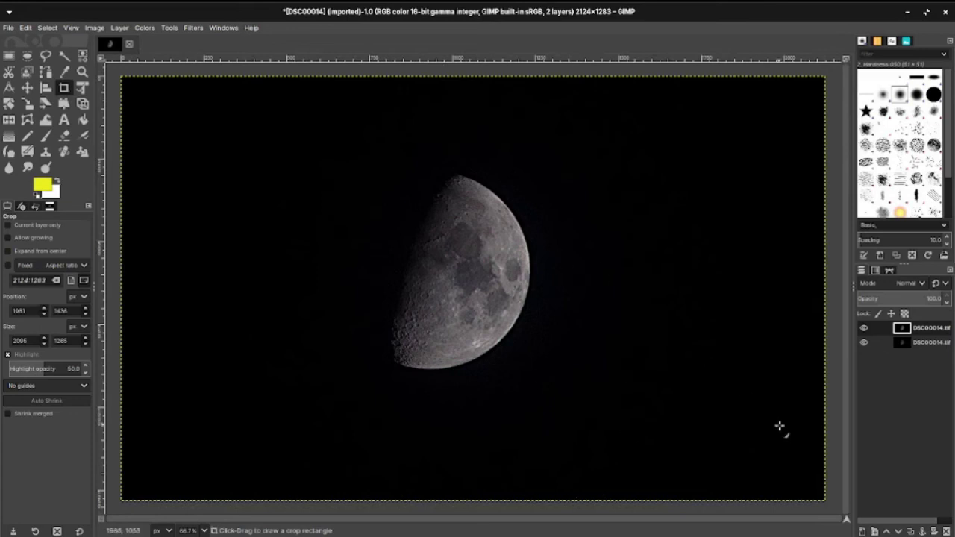
left_click(864, 329)
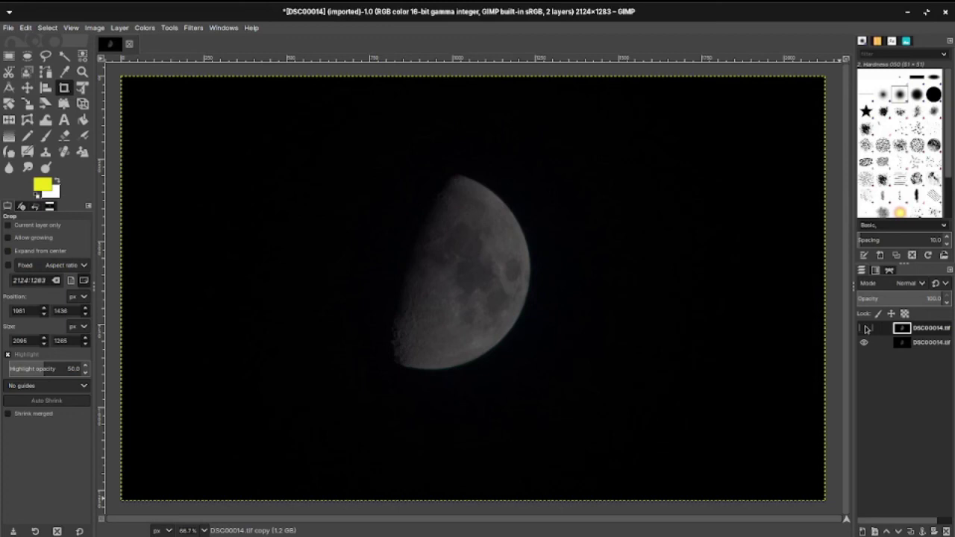
left_click(864, 329)
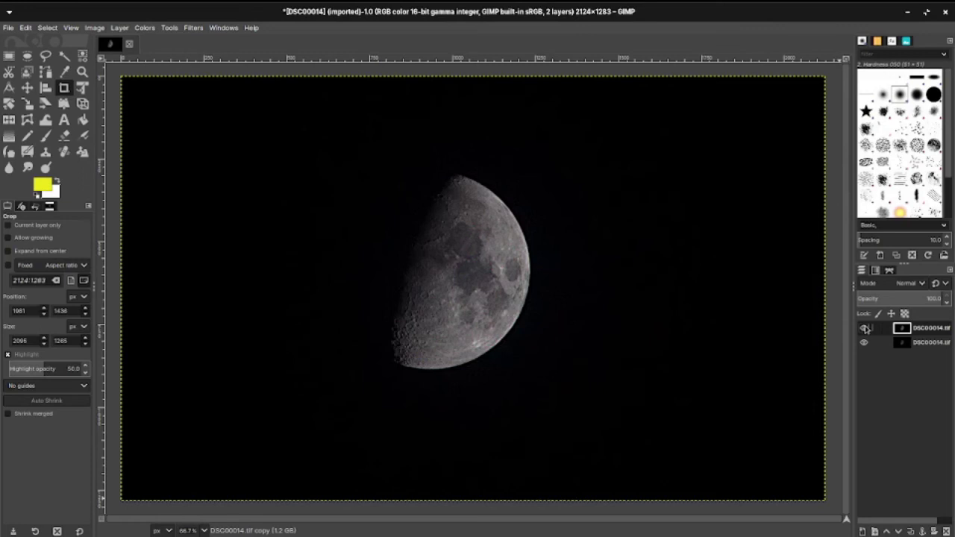
left_click(864, 329)
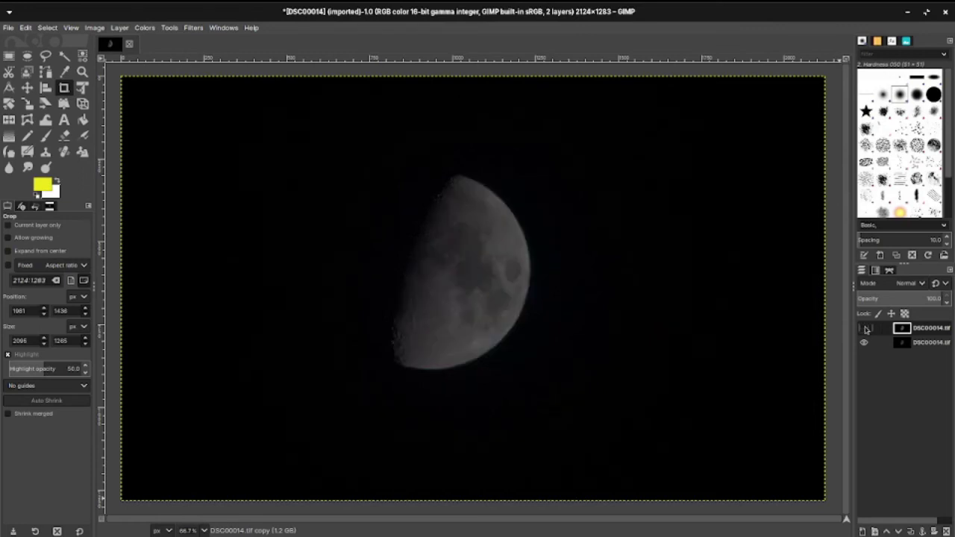
left_click(864, 329)
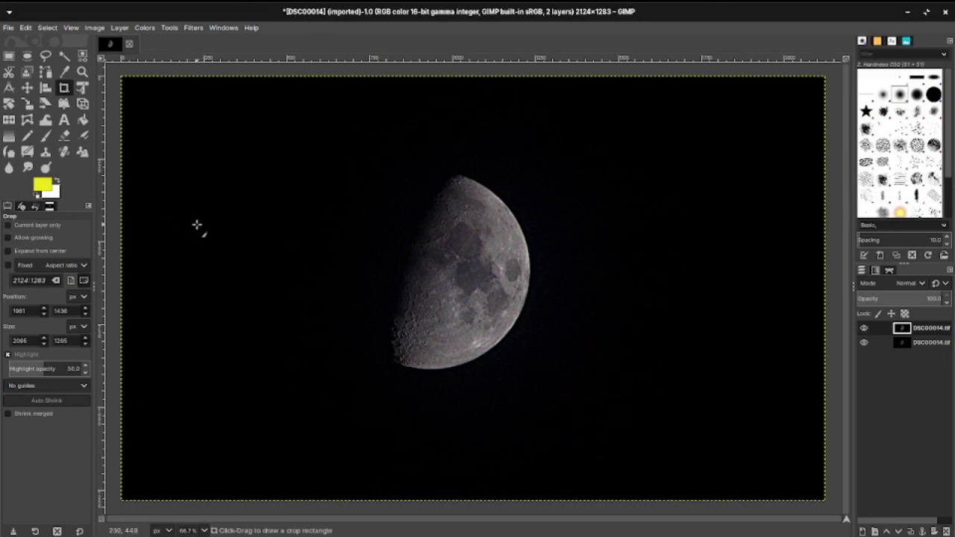
- Start exporting the image and choose JPEG image as the file type, giving the file name DSC00014.jpg
left_click(9, 28)
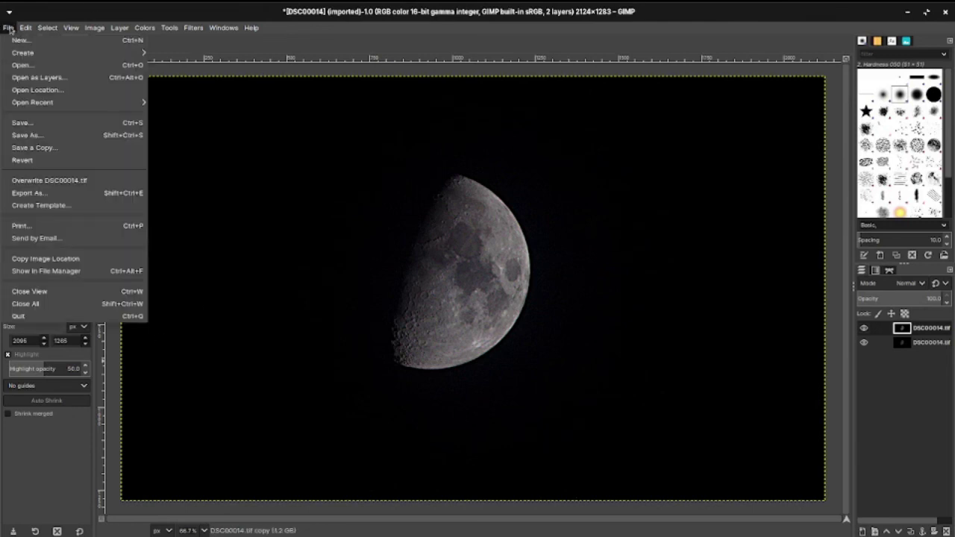
left_click(43, 194)
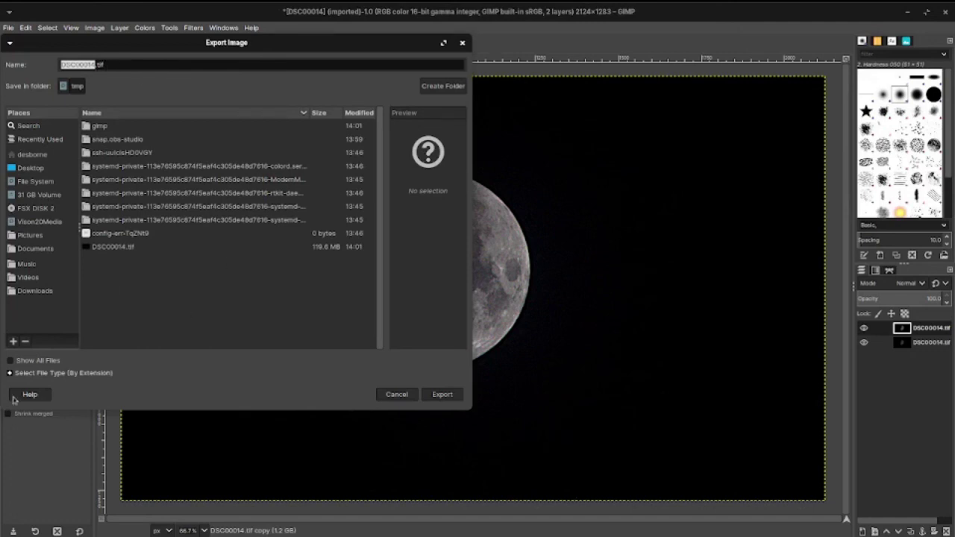
left_click(11, 373)
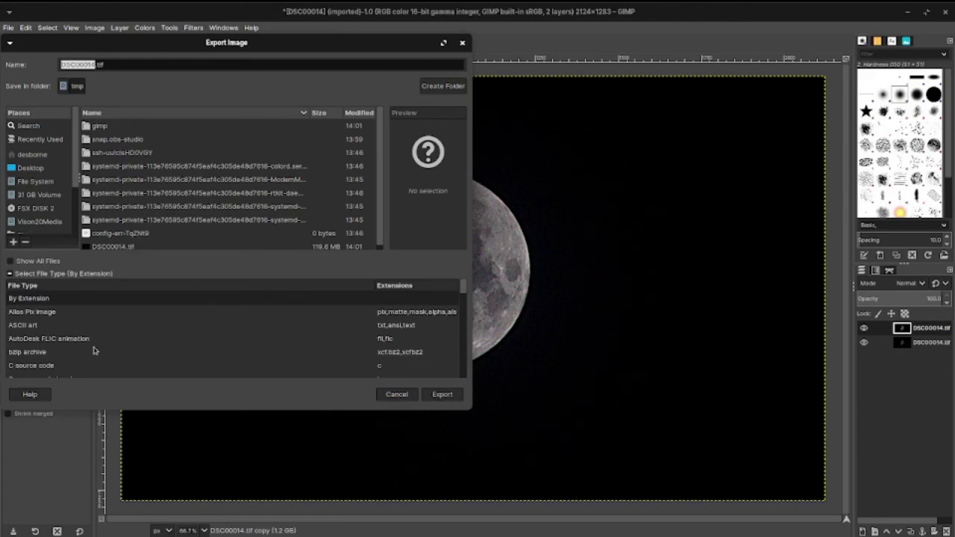
scroll(110, 336, "down", 5)
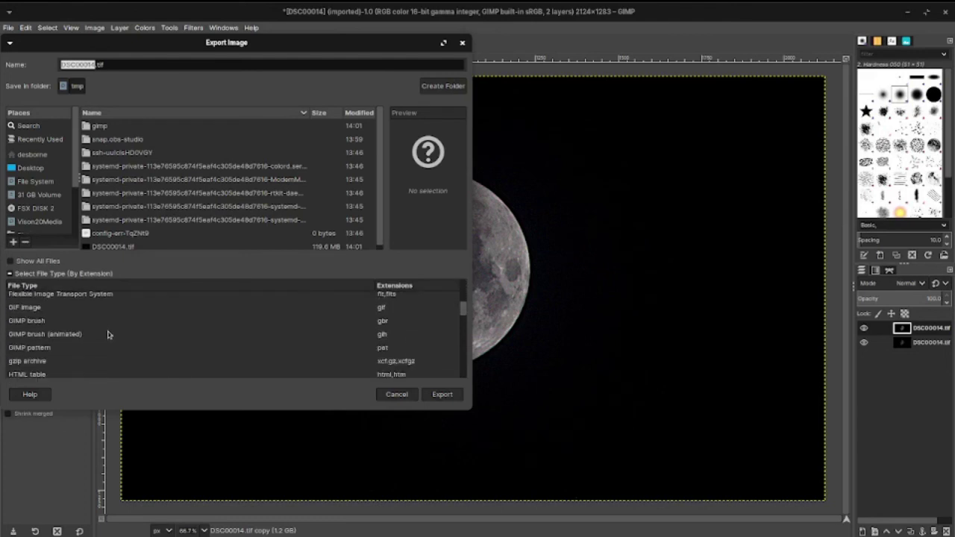
scroll(108, 335, "down", 1)
left_click(26, 359)
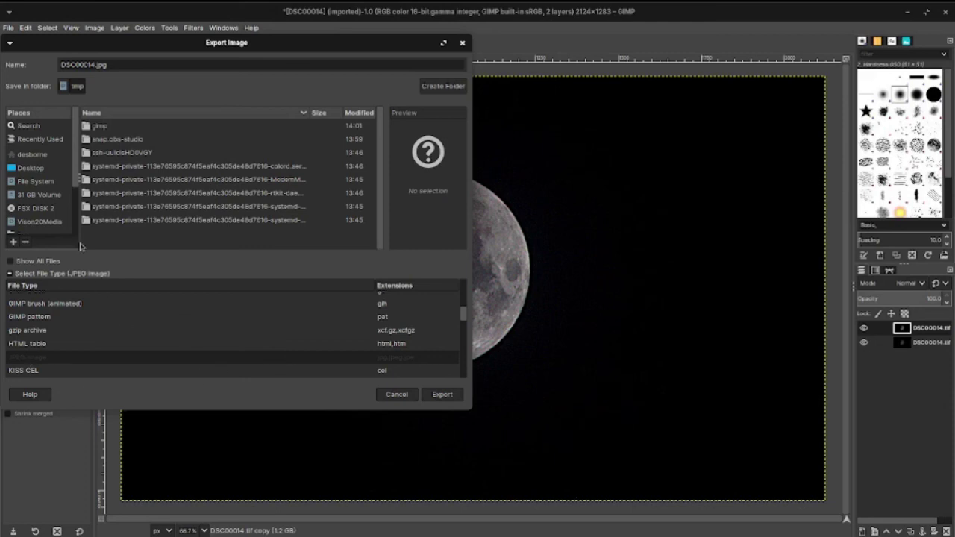
- Choose the Desktop as the destination folder and export the JPEG at quality 100
scroll(44, 187, "down", 3)
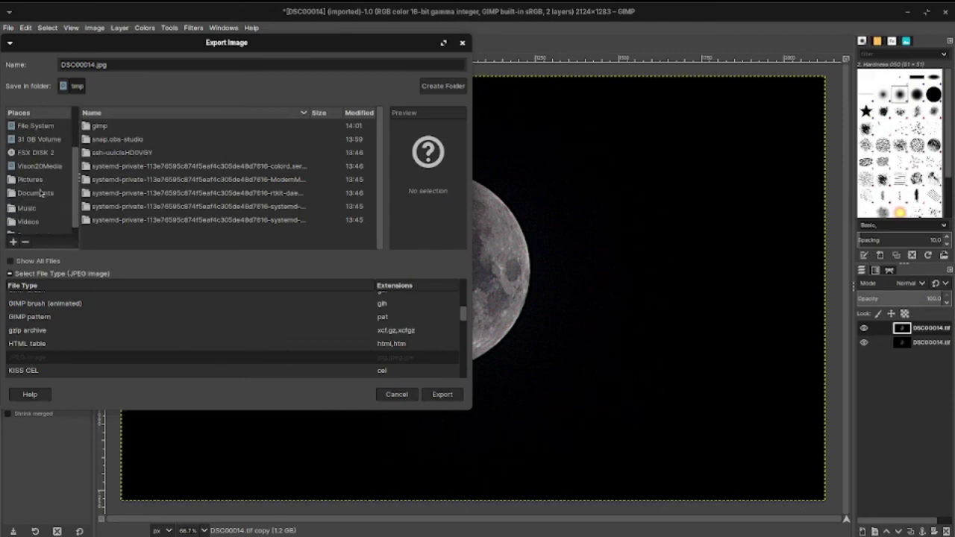
scroll(35, 210, "down", 1)
scroll(35, 210, "up", 5)
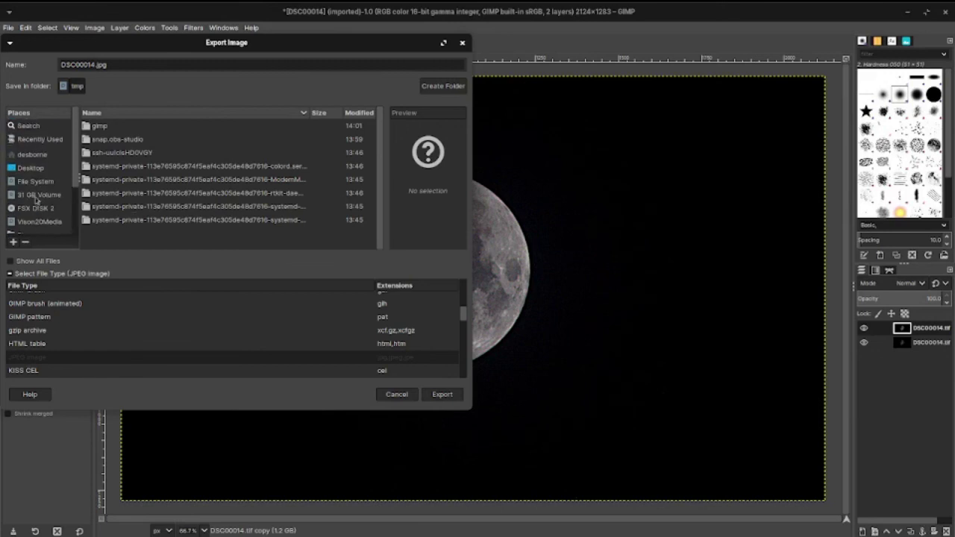
left_click(32, 171)
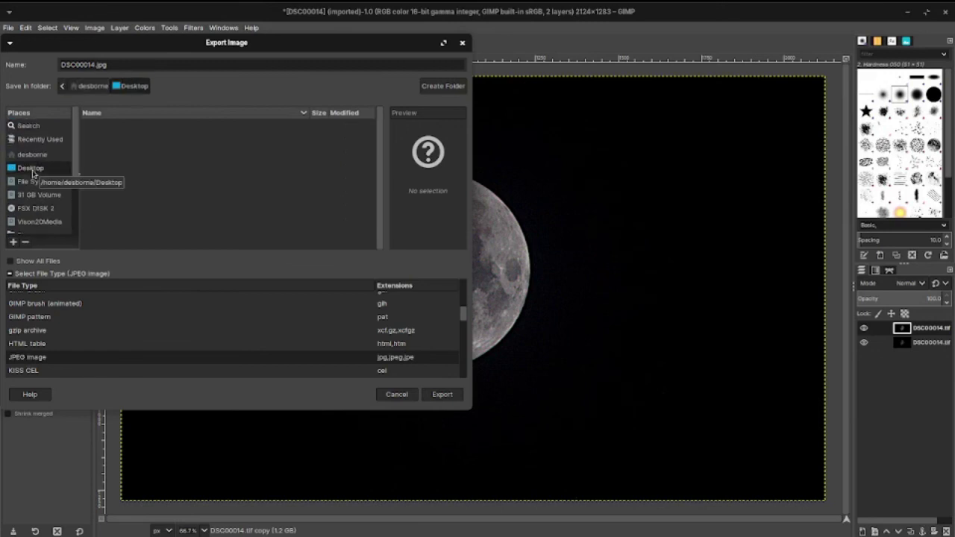
left_click(443, 394)
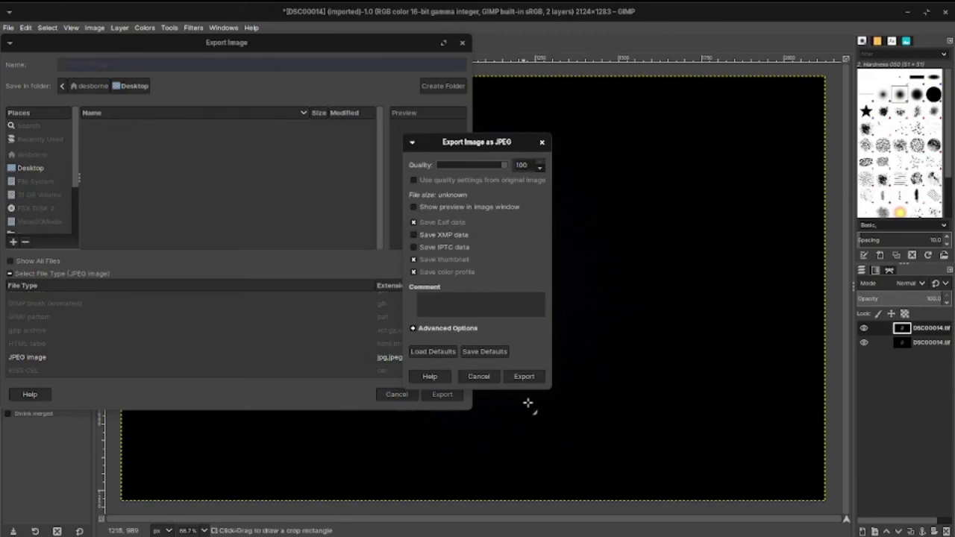
left_click(524, 376)
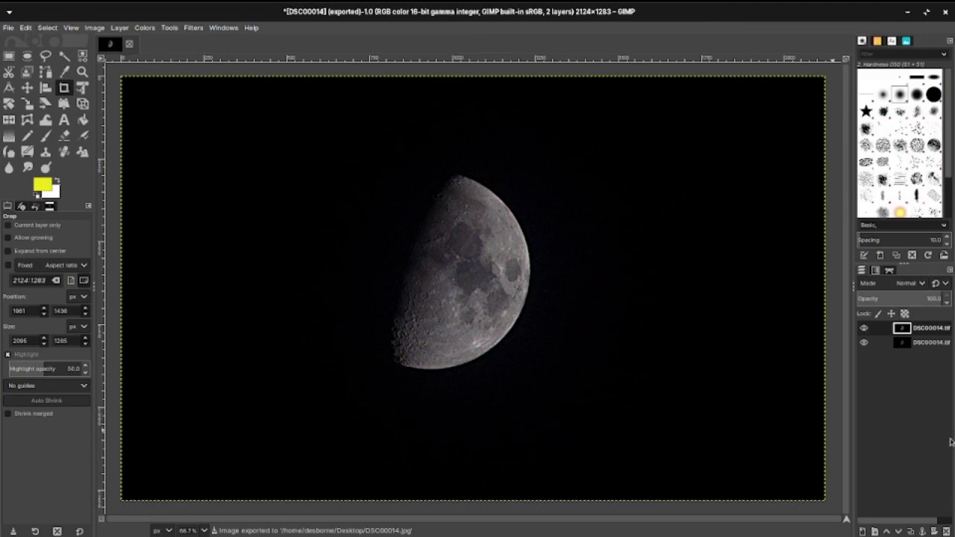
- Toggle the upper layer's visibility to compare the edit with the original, and examine the moon's surface up close
left_click(865, 329)
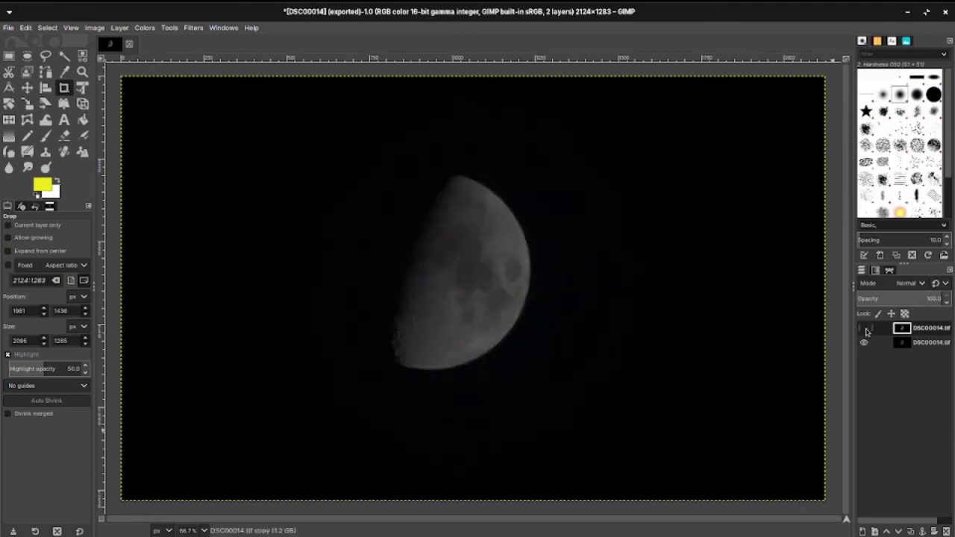
left_click(865, 329)
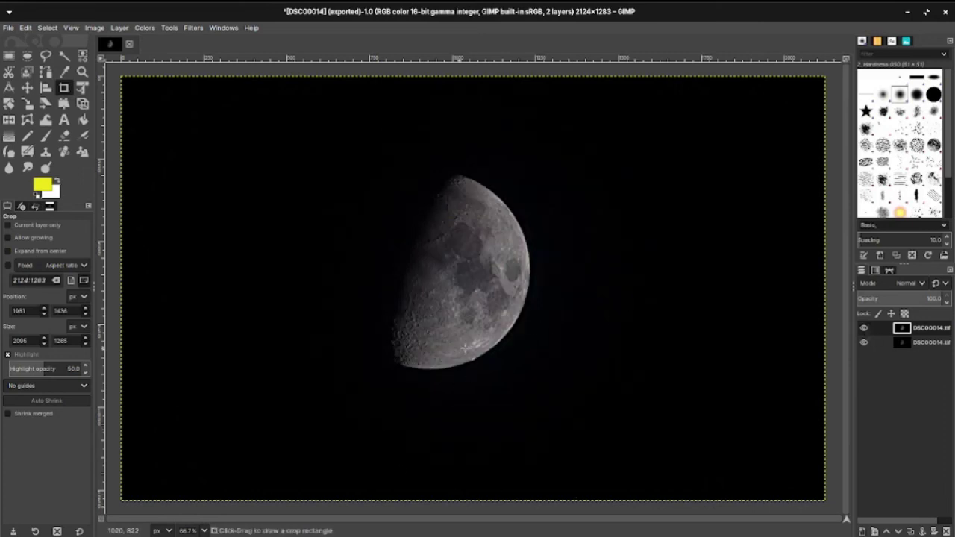
scroll(531, 335, "up", 1)
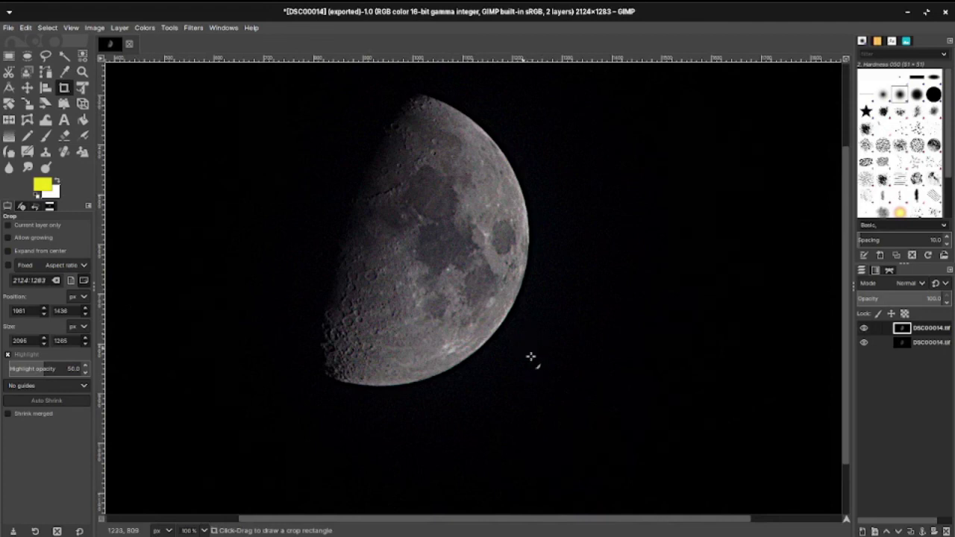
scroll(847, 265, "up", 2)
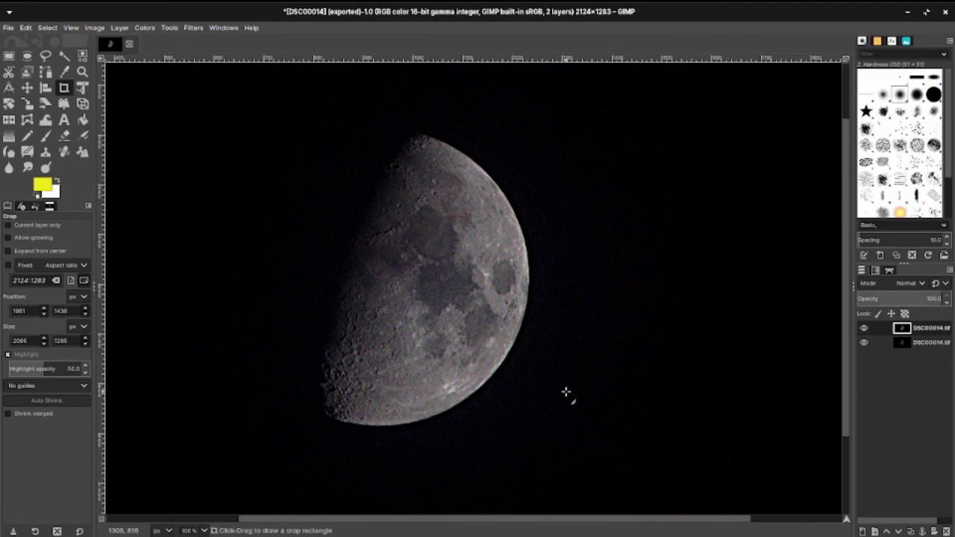
scroll(566, 392, "down", 1)
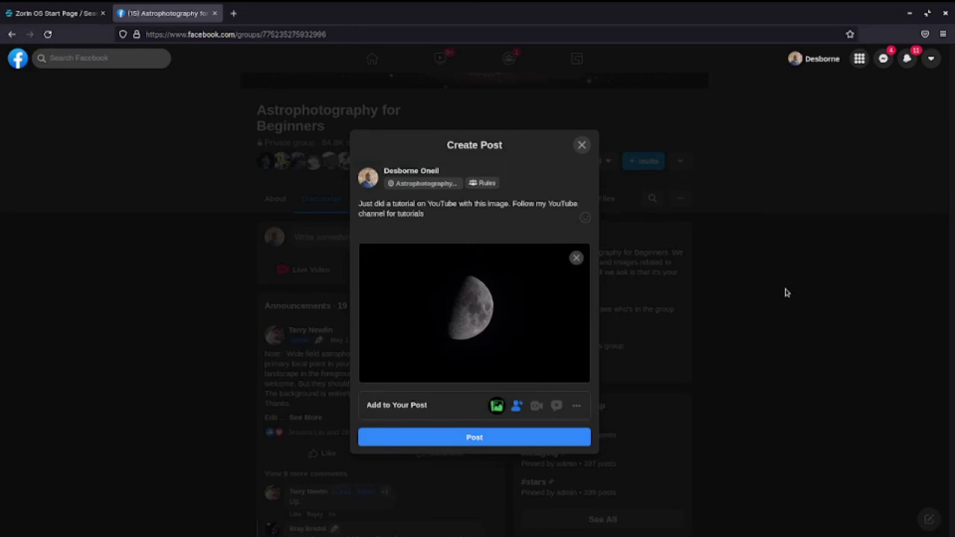
- Publish the prepared moon photo post in the Astrophotography for Beginners group on Facebook and check the posted picture enlarged and in the feed
left_click(520, 441)
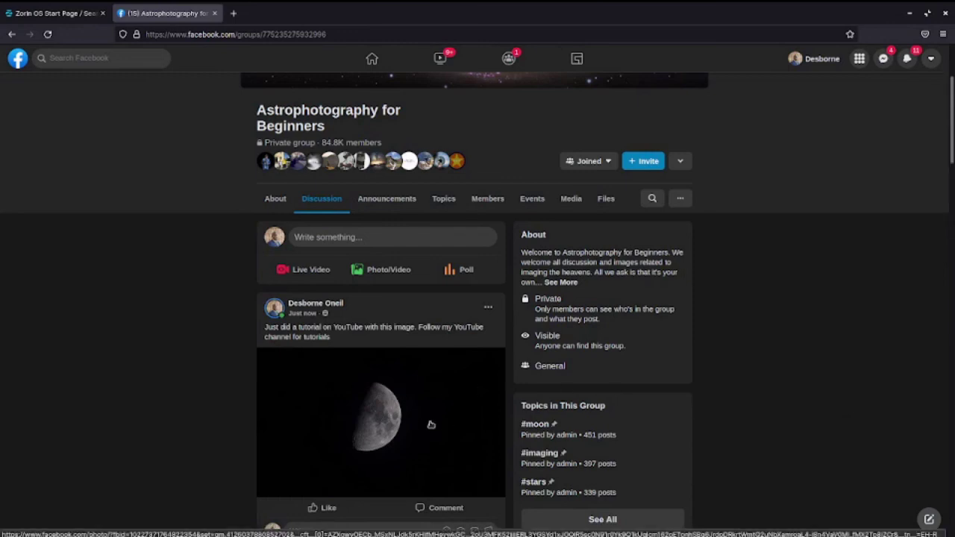
left_click(438, 443)
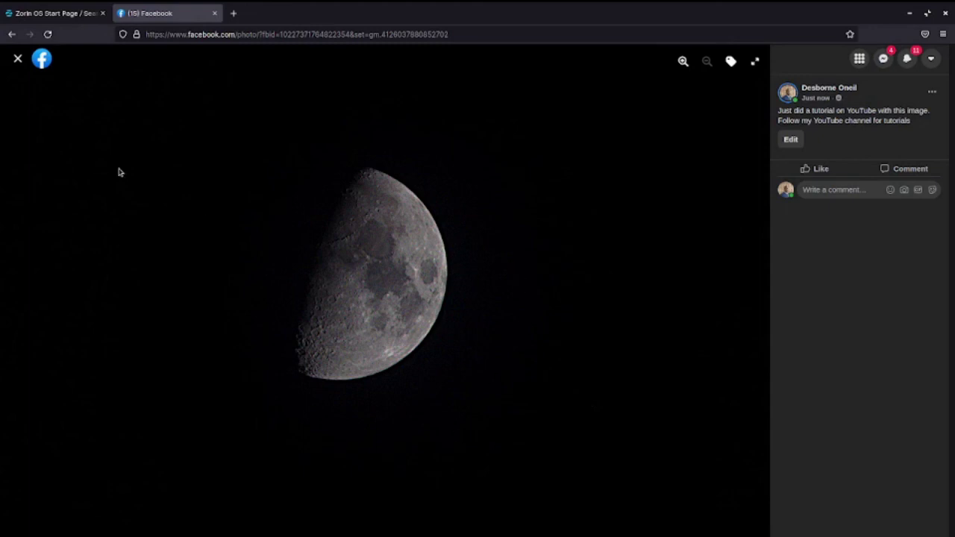
left_click(17, 59)
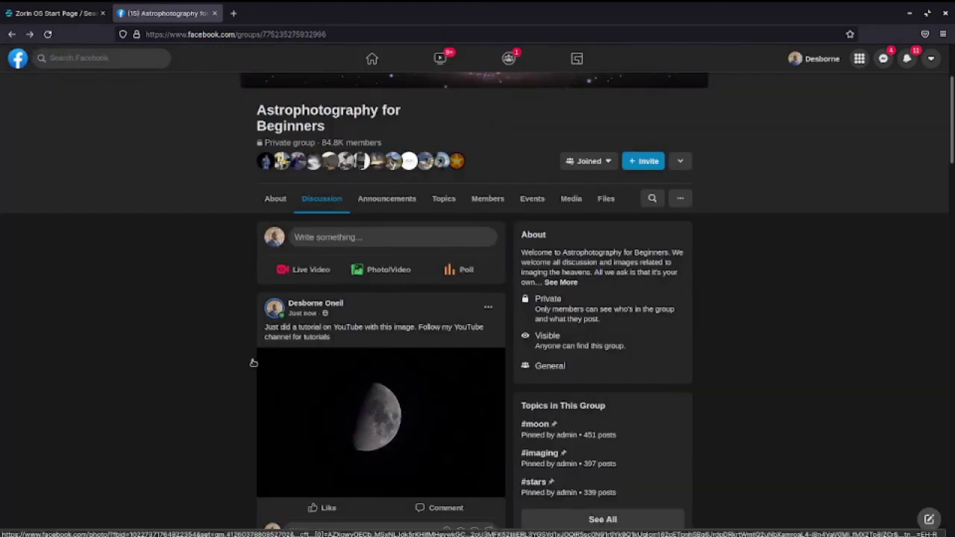
scroll(163, 335, "down", 2)
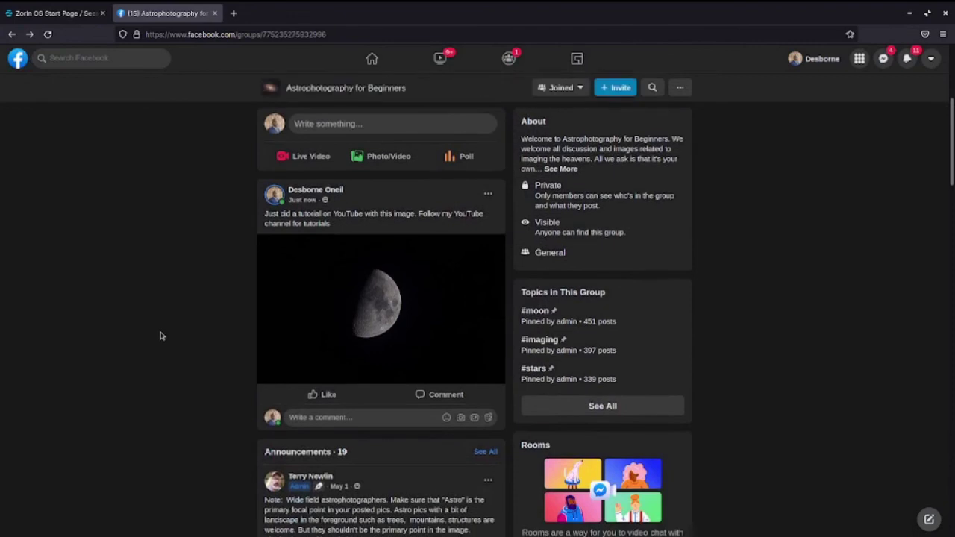